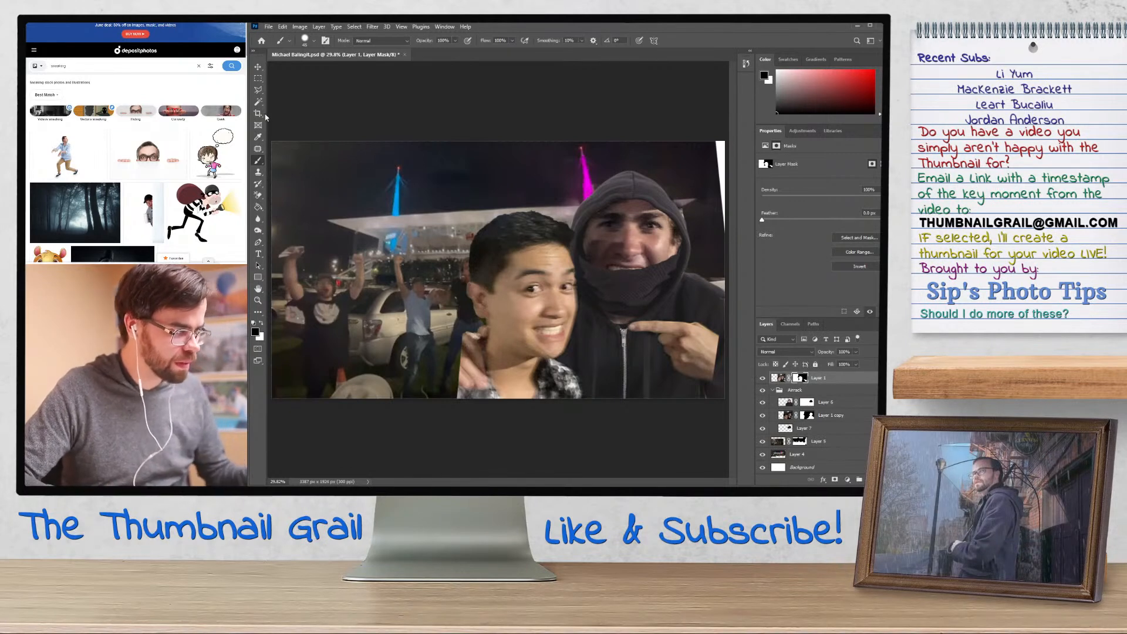
Try to reposition and enlarge the hooded figure's face on Layer 6, and undo the changes
{"action": "left_click", "coordinate": [259, 66]}
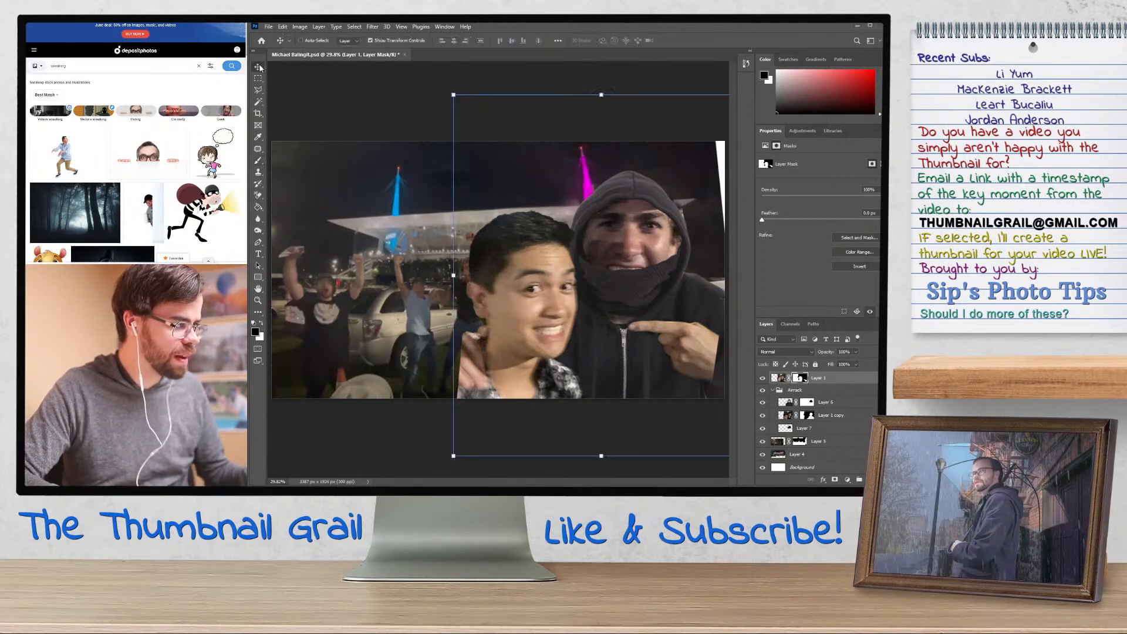
{"action": "left_click", "coordinate": [830, 403]}
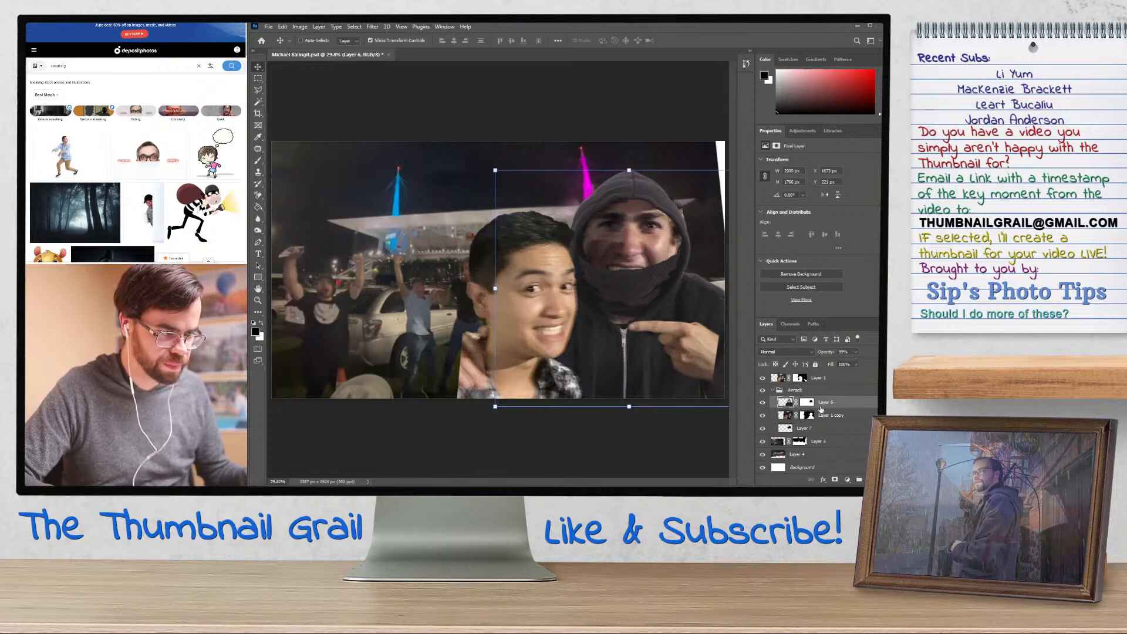
{"action": "left_click_drag", "start_coordinate": [655, 261], "coordinate": [679, 295]}
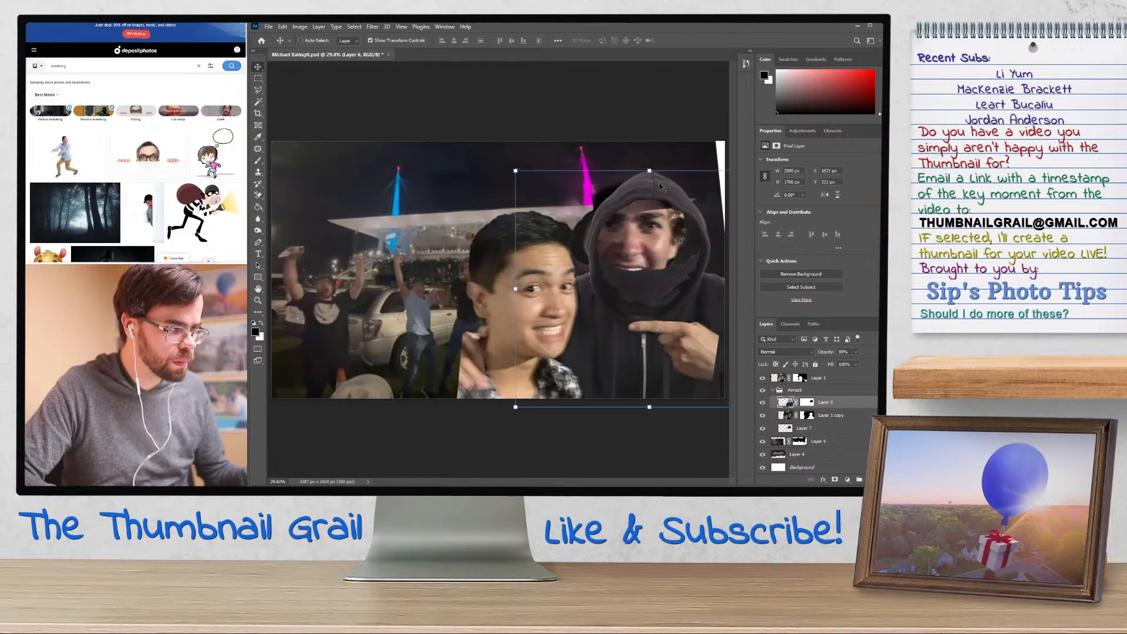
{"action": "left_click_drag", "start_coordinate": [649, 170], "coordinate": [654, 159]}
{"action": "key", "text": "ctrl+z"}
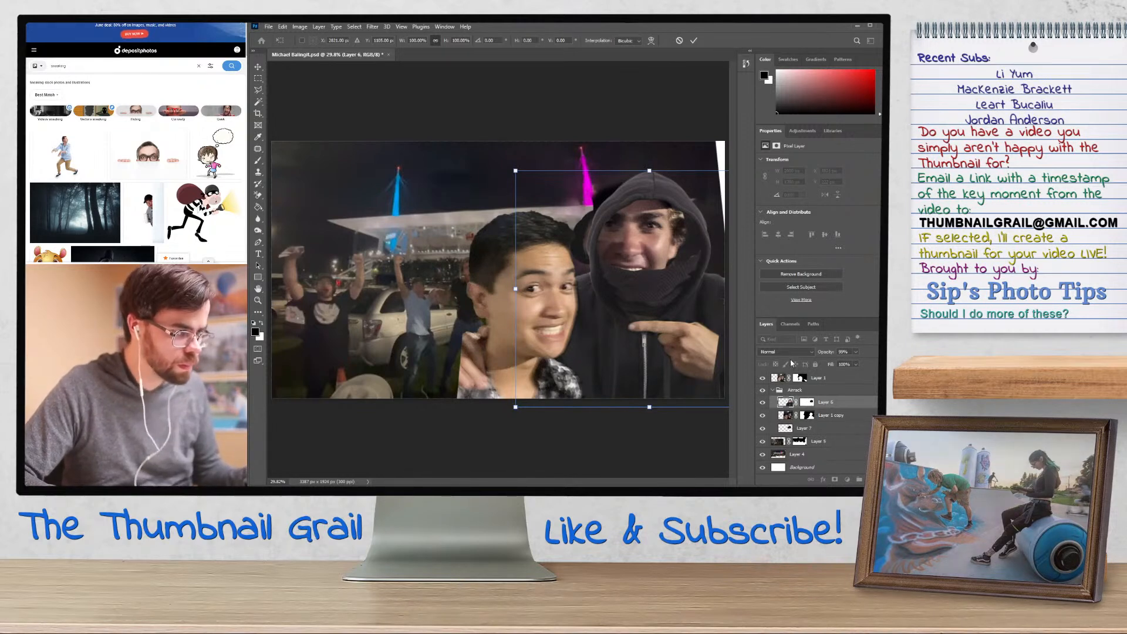
{"action": "key", "text": "Escape"}
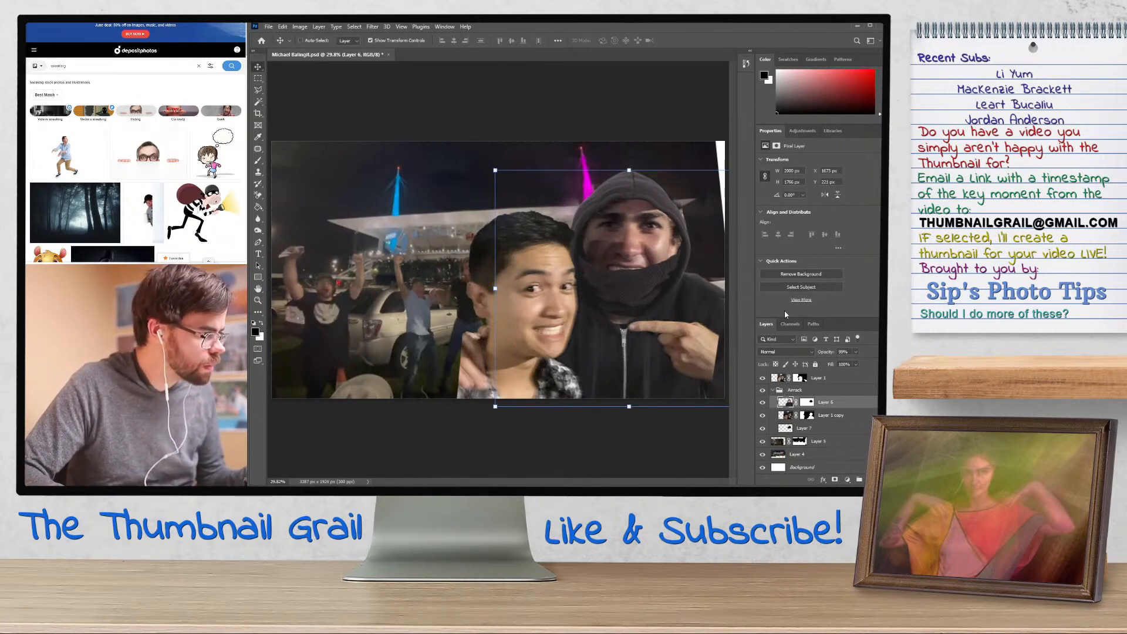
Try to move the whole Airrack group slightly upward, undo the move and reselect Layer 6
{"action": "left_click", "coordinate": [813, 390]}
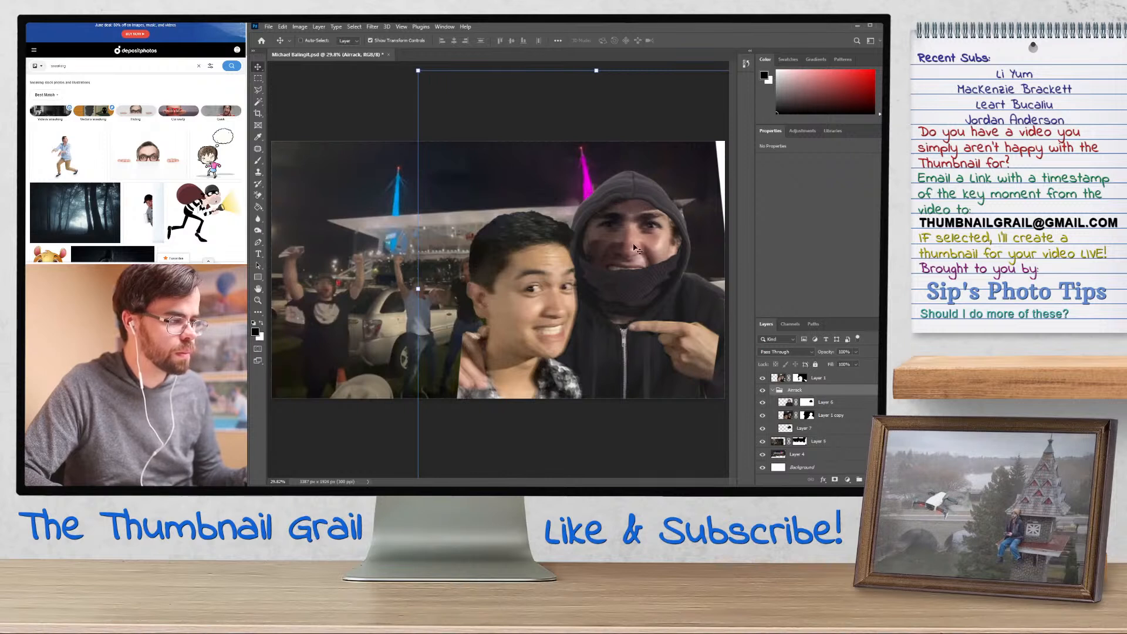
{"action": "left_click_drag", "start_coordinate": [634, 247], "coordinate": [641, 226]}
{"action": "key", "text": "ctrl+z"}
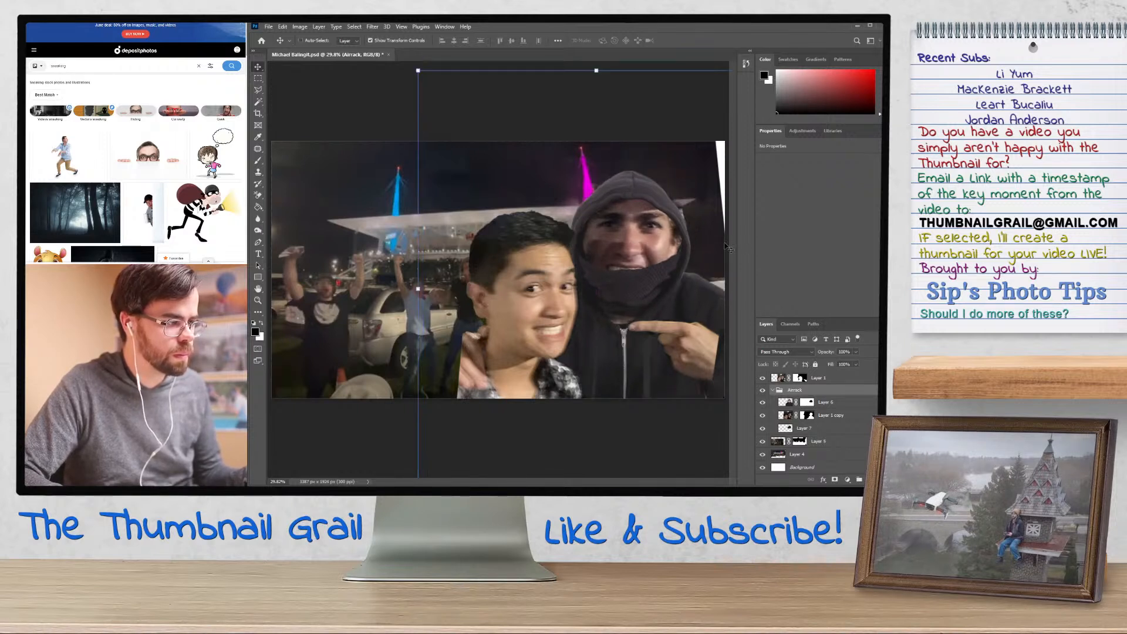
{"action": "left_click", "coordinate": [850, 406]}
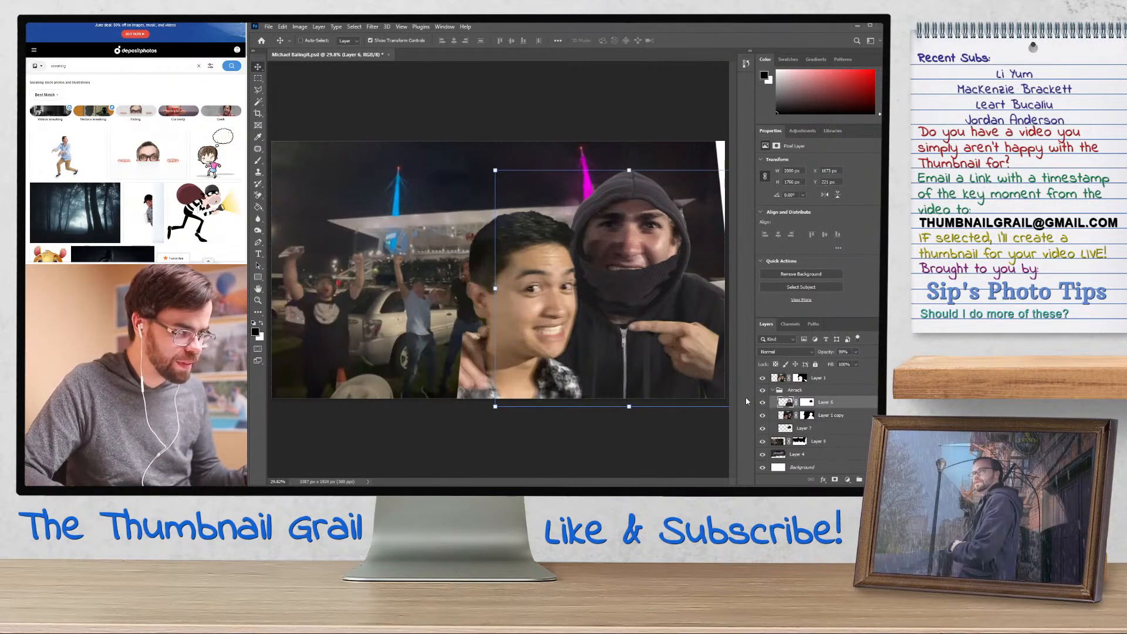
Clone dark night sky over the white strip along the image's right edge on Layer 4
{"action": "key", "text": "s"}
{"action": "left_click", "coordinate": [794, 453]}
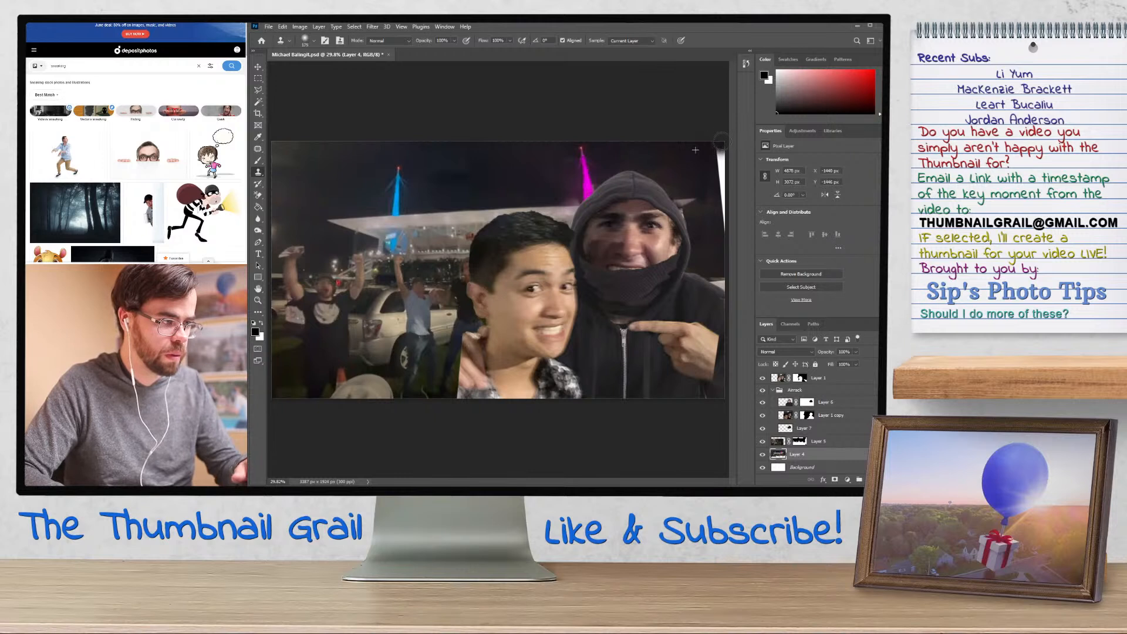
{"action": "left_click_drag", "start_coordinate": [721, 143], "coordinate": [721, 169]}
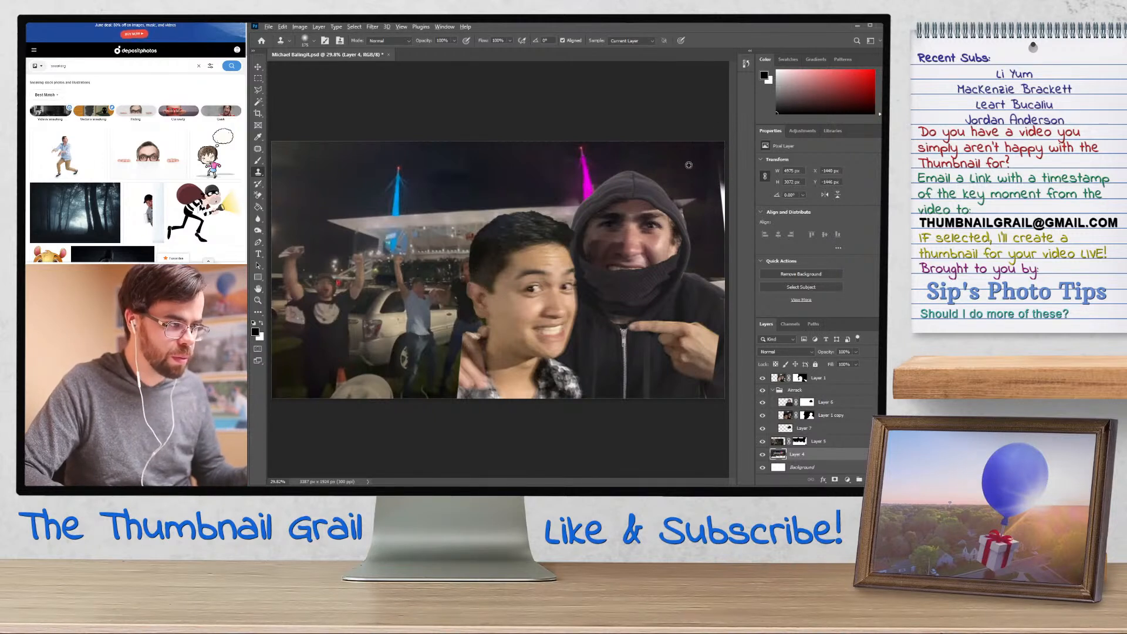
{"action": "mouse_move", "coordinate": [714, 162]}
{"action": "left_mouse_down"}
{"action": "mouse_move", "coordinate": [719, 196]}
{"action": "mouse_move", "coordinate": [704, 201]}
{"action": "mouse_move", "coordinate": [717, 195]}
{"action": "mouse_move", "coordinate": [727, 237]}
{"action": "left_mouse_up"}
{"action": "left_click", "coordinate": [703, 170], "text": "alt"}
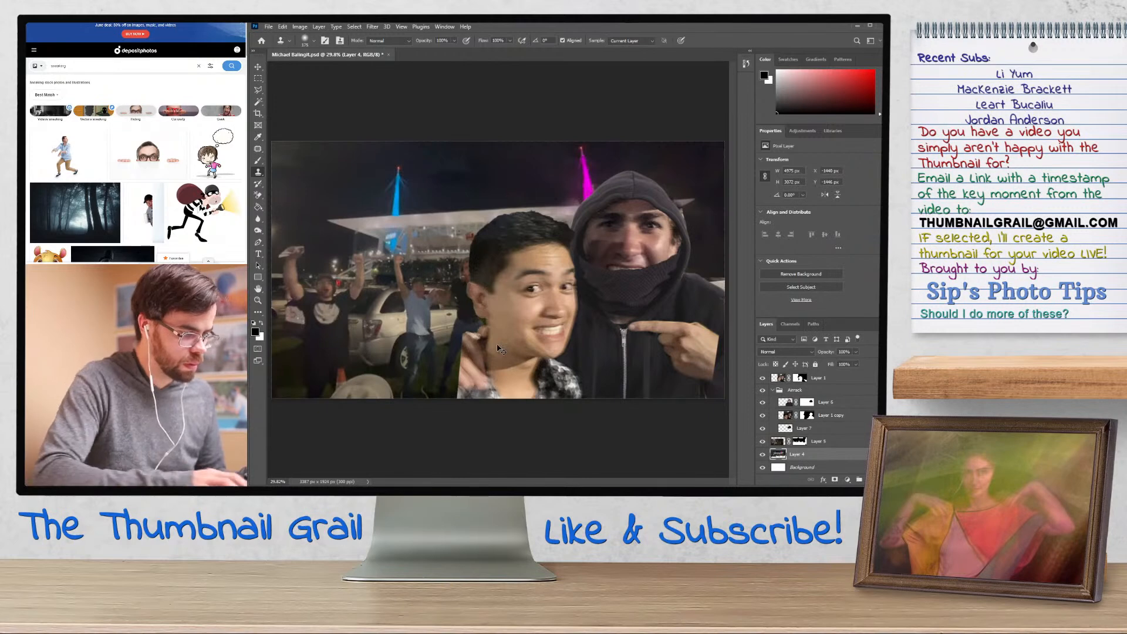
Extend the knuckle area of the cut-off hand outward on Layer 1 with a smaller Clone Stamp brush
{"action": "key", "text": "ctrl+plus"}
{"action": "key", "text": "ctrl+plus"}
{"action": "key", "text": "ctrl+plus"}
{"action": "key", "text": "ctrl+plus"}
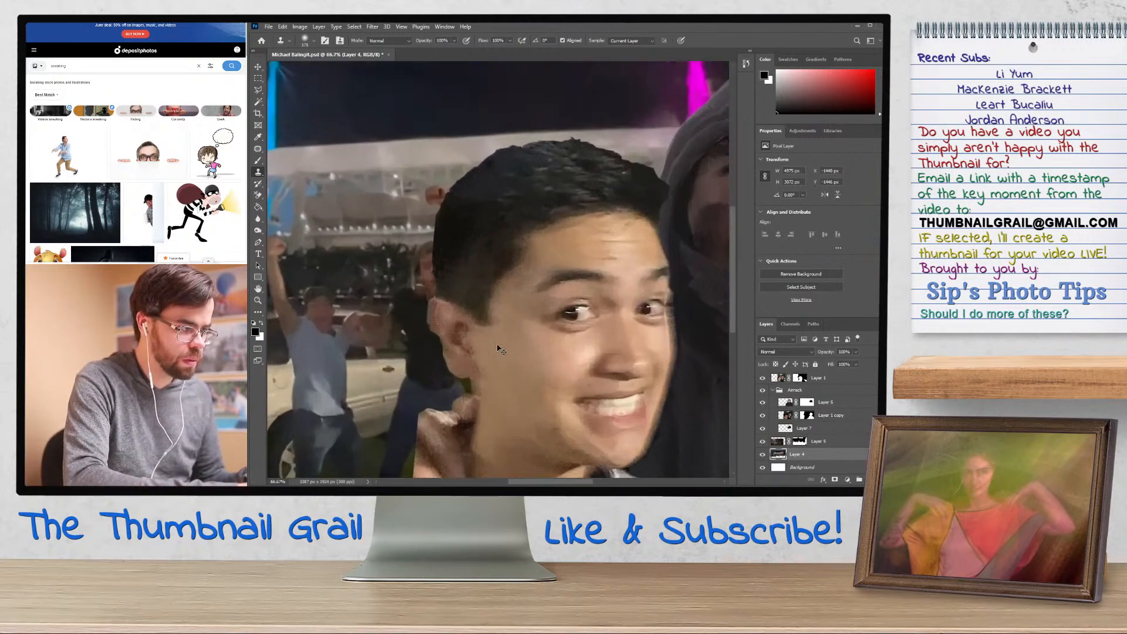
{"action": "left_click_drag", "start_coordinate": [433, 455], "coordinate": [597, 159]}
{"action": "left_click", "coordinate": [800, 378]}
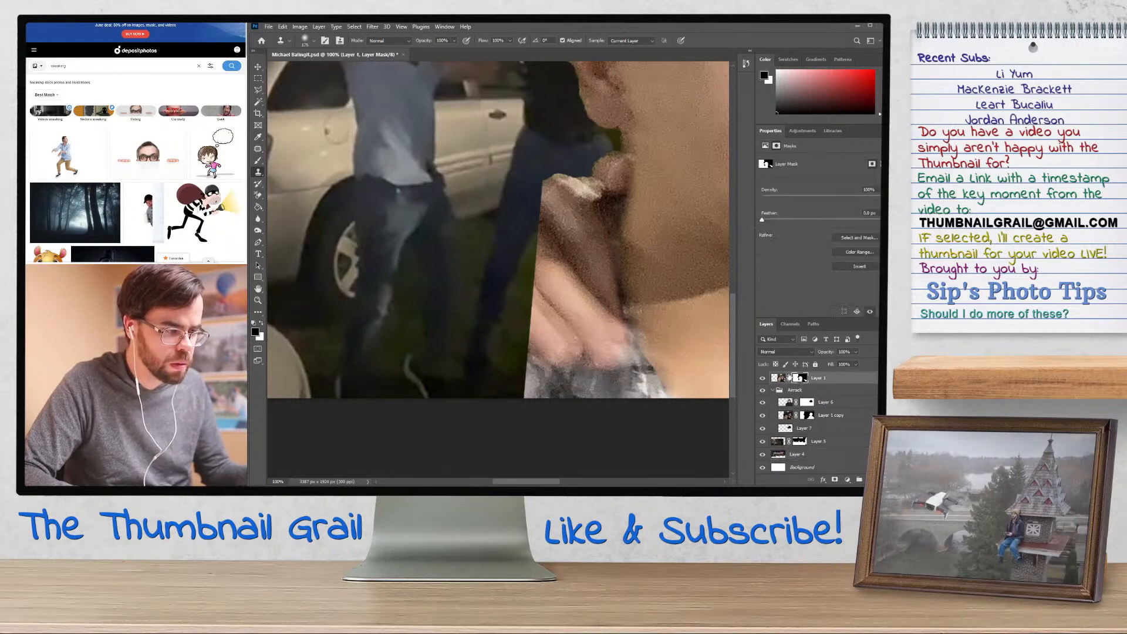
{"action": "left_click", "coordinate": [779, 379]}
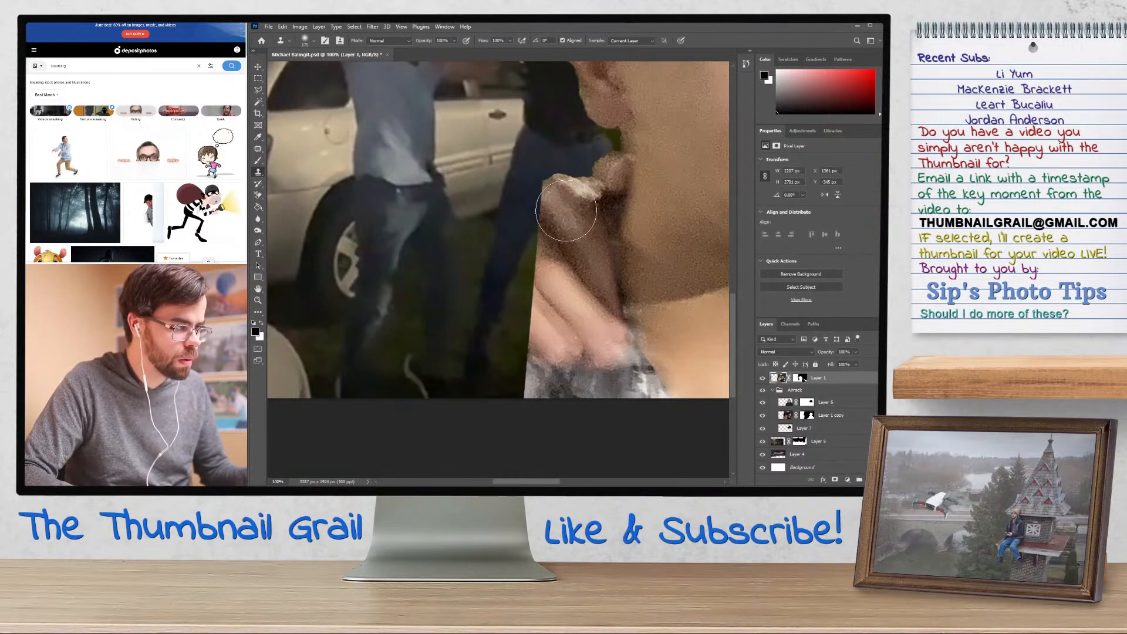
{"action": "key", "text": "bracketleft"}
{"action": "key", "text": "bracketleft"}
{"action": "key", "text": "bracketleft"}
{"action": "key", "text": "bracketleft"}
{"action": "key", "text": "bracketleft"}
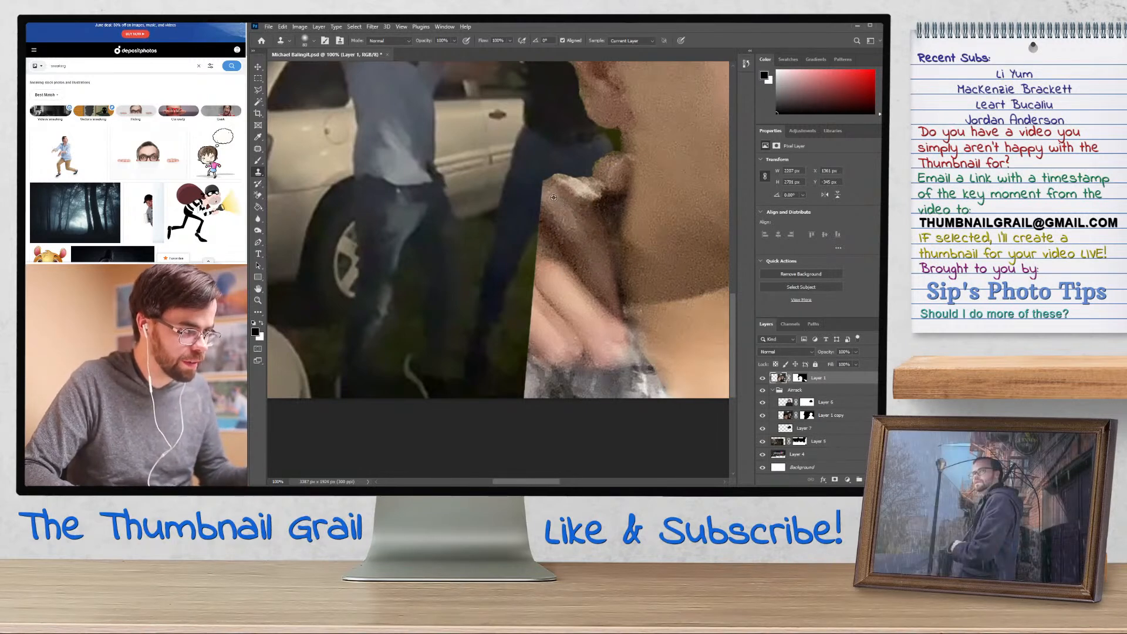
{"action": "mouse_move", "coordinate": [540, 195]}
{"action": "left_mouse_down"}
{"action": "mouse_move", "coordinate": [561, 230]}
{"action": "mouse_move", "coordinate": [562, 217]}
{"action": "mouse_move", "coordinate": [536, 230]}
{"action": "mouse_move", "coordinate": [537, 270]}
{"action": "mouse_move", "coordinate": [537, 237]}
{"action": "left_mouse_up"}
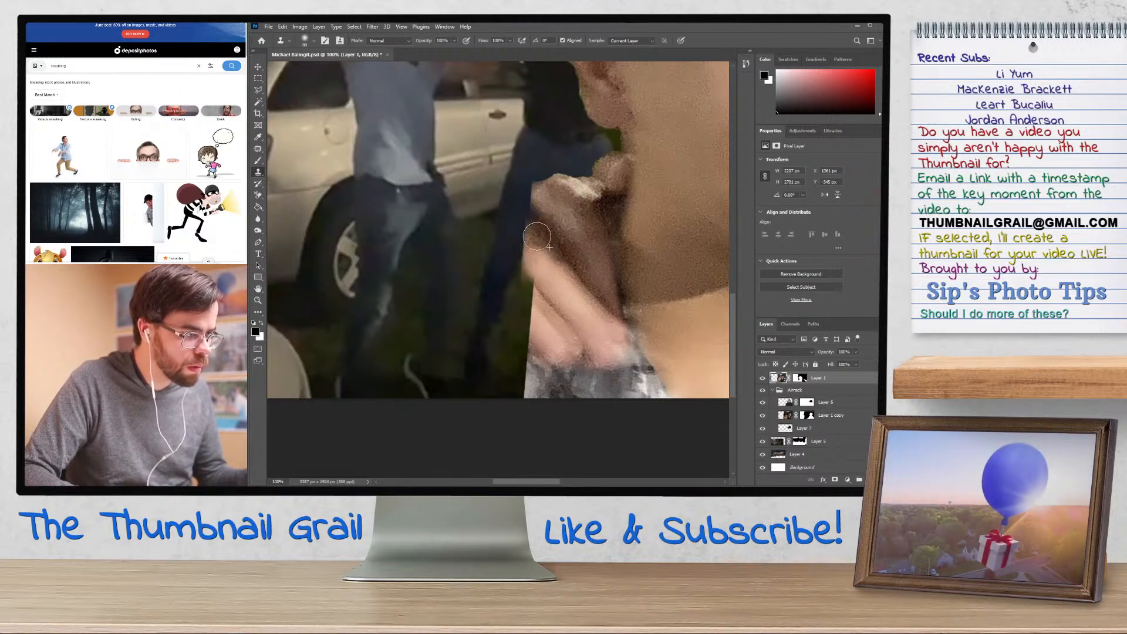
Clone more finger skin past the straight cut edge to lengthen the lower fingers on Layer 1
{"action": "mouse_move", "coordinate": [530, 284]}
{"action": "left_mouse_down"}
{"action": "mouse_move", "coordinate": [523, 328]}
{"action": "mouse_move", "coordinate": [566, 342]}
{"action": "left_mouse_up"}
{"action": "left_click", "coordinate": [553, 309], "text": "alt"}
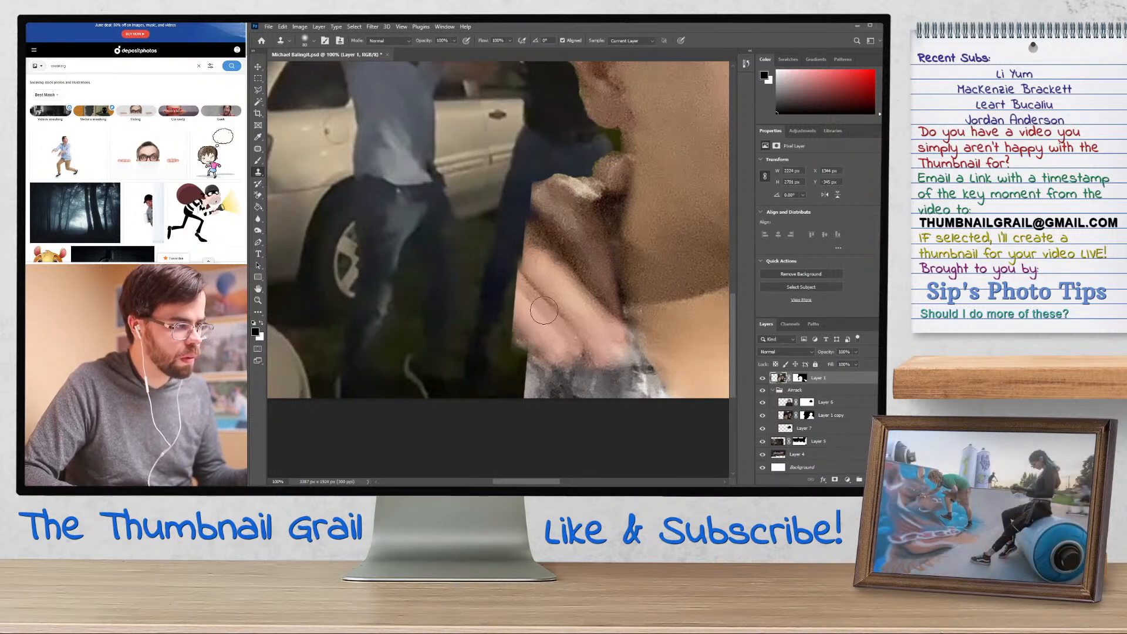
{"action": "mouse_move", "coordinate": [515, 302]}
{"action": "left_mouse_down"}
{"action": "mouse_move", "coordinate": [514, 279]}
{"action": "mouse_move", "coordinate": [507, 323]}
{"action": "mouse_move", "coordinate": [533, 189]}
{"action": "mouse_move", "coordinate": [504, 285]}
{"action": "left_mouse_up"}
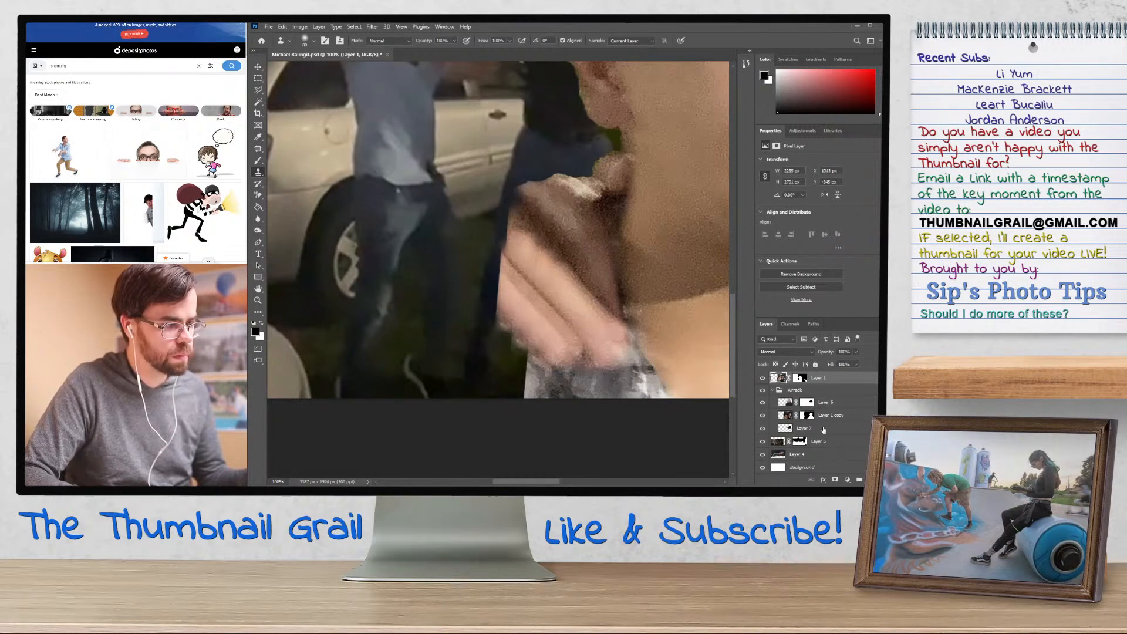
Paint black on Layer 1's mask around the fingers and sleeve to round off the hand's outer edge
{"action": "left_click", "coordinate": [801, 378]}
{"action": "key", "text": "b"}
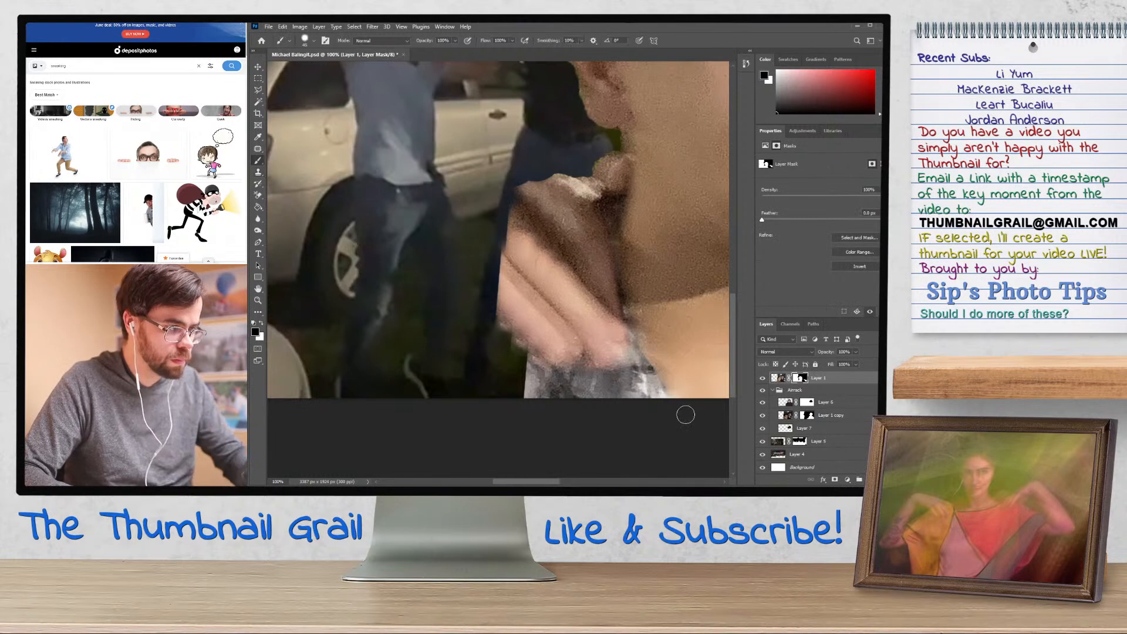
{"action": "key", "text": "bracketright"}
{"action": "key", "text": "bracketright"}
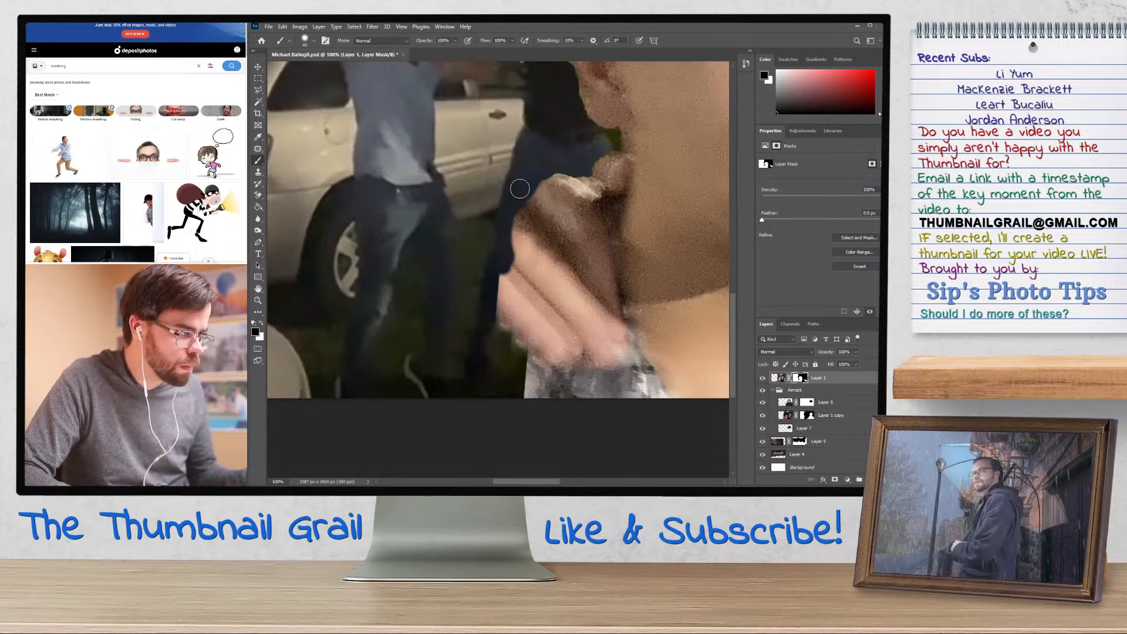
{"action": "key", "text": "x"}
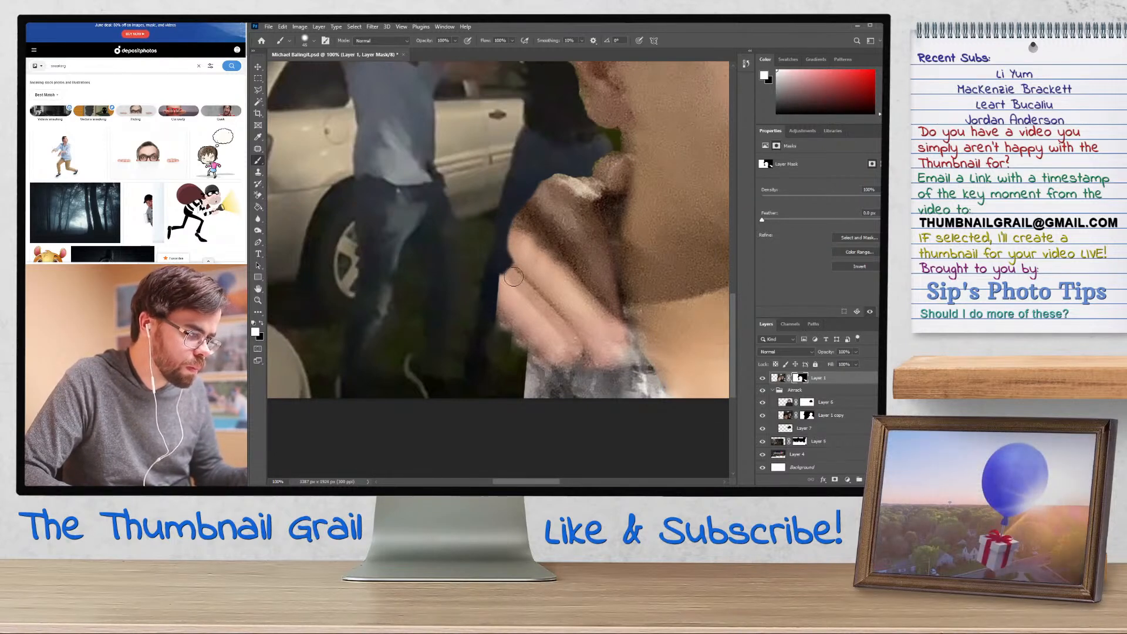
{"action": "key", "text": "x"}
{"action": "mouse_move", "coordinate": [496, 267]}
{"action": "left_mouse_down"}
{"action": "mouse_move", "coordinate": [496, 314]}
{"action": "mouse_move", "coordinate": [517, 346]}
{"action": "mouse_move", "coordinate": [522, 398]}
{"action": "left_mouse_up"}
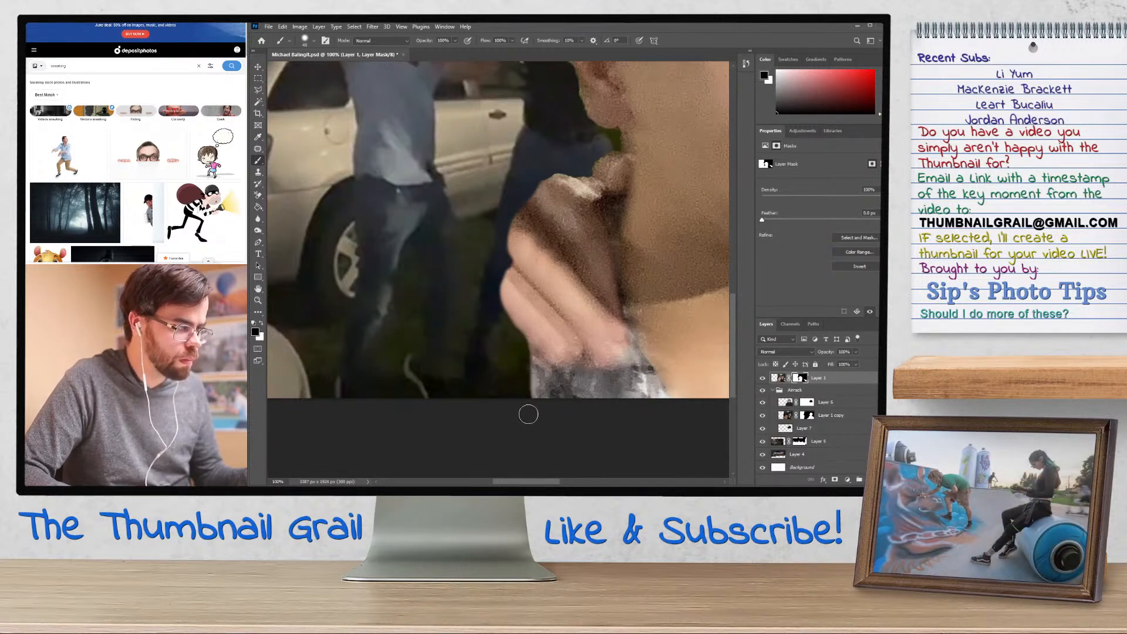
{"action": "key", "text": "ctrl+0"}
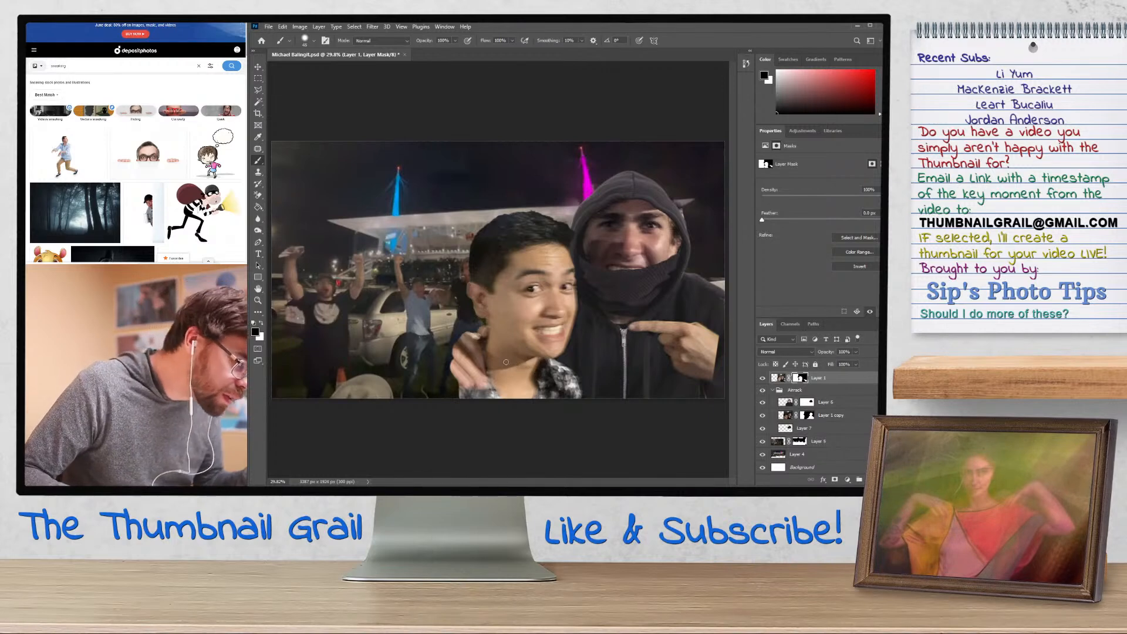
Clone sampled skin over the gap between the hand and the smiling man's neck on Layer 1
{"action": "key", "text": "ctrl+plus"}
{"action": "key", "text": "ctrl+plus"}
{"action": "key", "text": "ctrl+plus"}
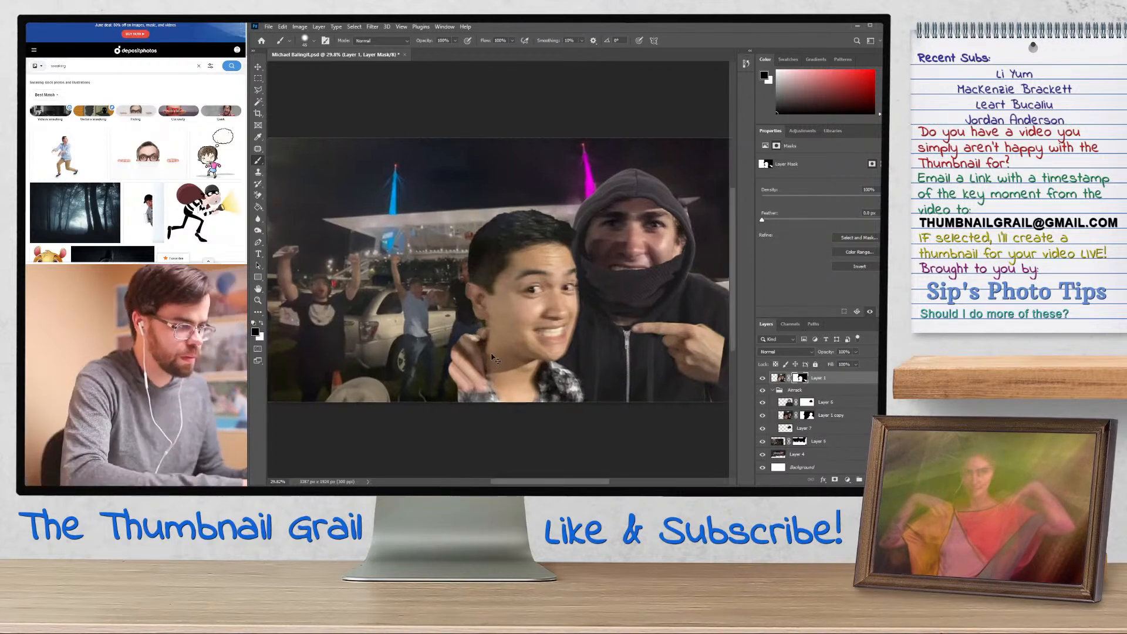
{"action": "mouse_move", "coordinate": [488, 355]}
{"action": "left_mouse_down"}
{"action": "mouse_move", "coordinate": [507, 251]}
{"action": "mouse_move", "coordinate": [546, 198]}
{"action": "left_mouse_up"}
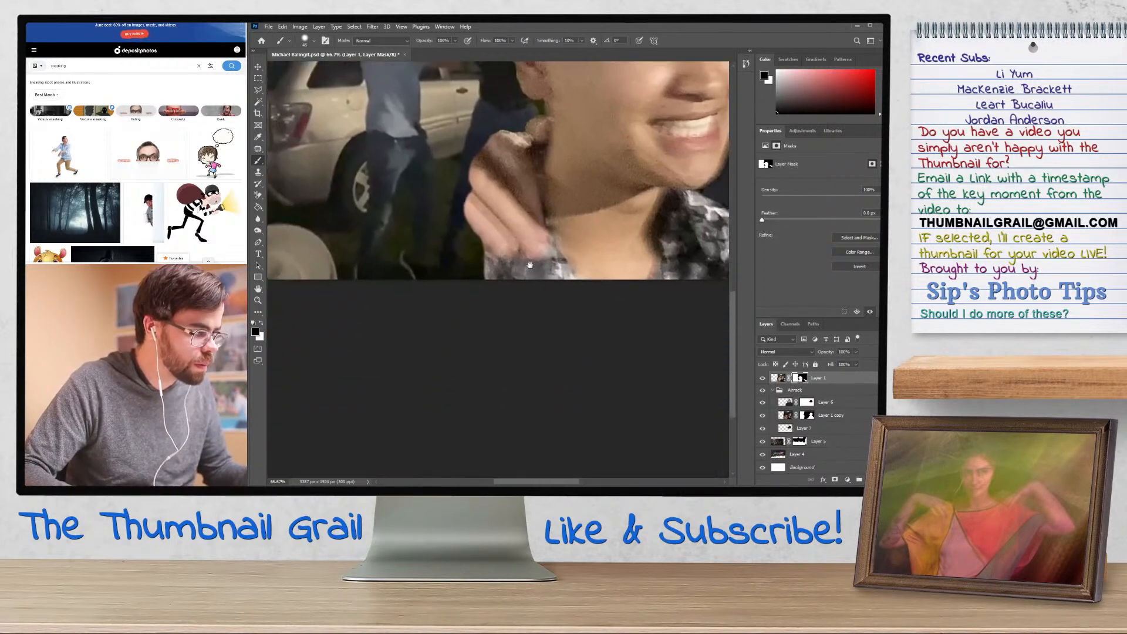
{"action": "key", "text": "s"}
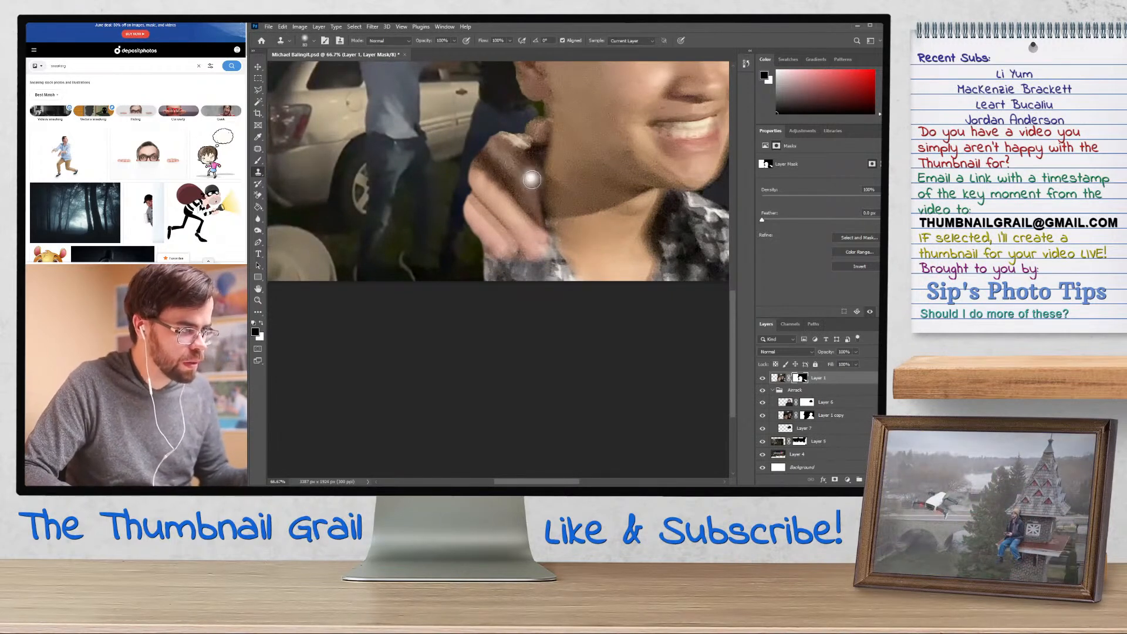
{"action": "left_click", "coordinate": [778, 378]}
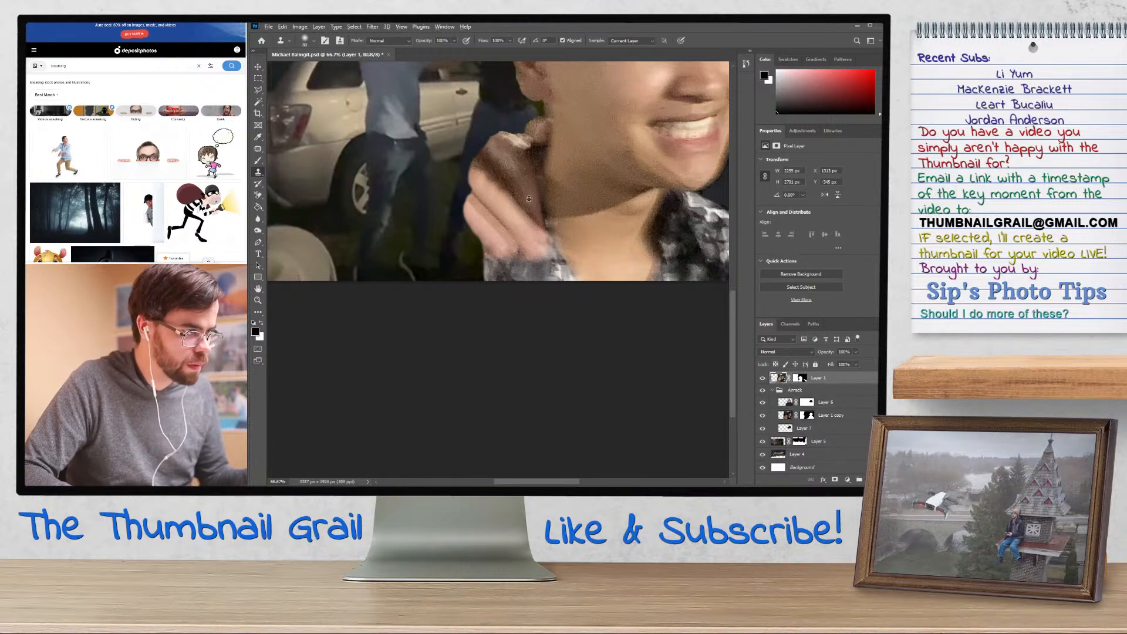
{"action": "mouse_move", "coordinate": [544, 219]}
{"action": "left_mouse_down"}
{"action": "mouse_move", "coordinate": [528, 169]}
{"action": "mouse_move", "coordinate": [516, 194]}
{"action": "mouse_move", "coordinate": [526, 167]}
{"action": "mouse_move", "coordinate": [515, 163]}
{"action": "mouse_move", "coordinate": [534, 197]}
{"action": "left_mouse_up"}
{"action": "left_click", "coordinate": [516, 163], "text": "alt"}
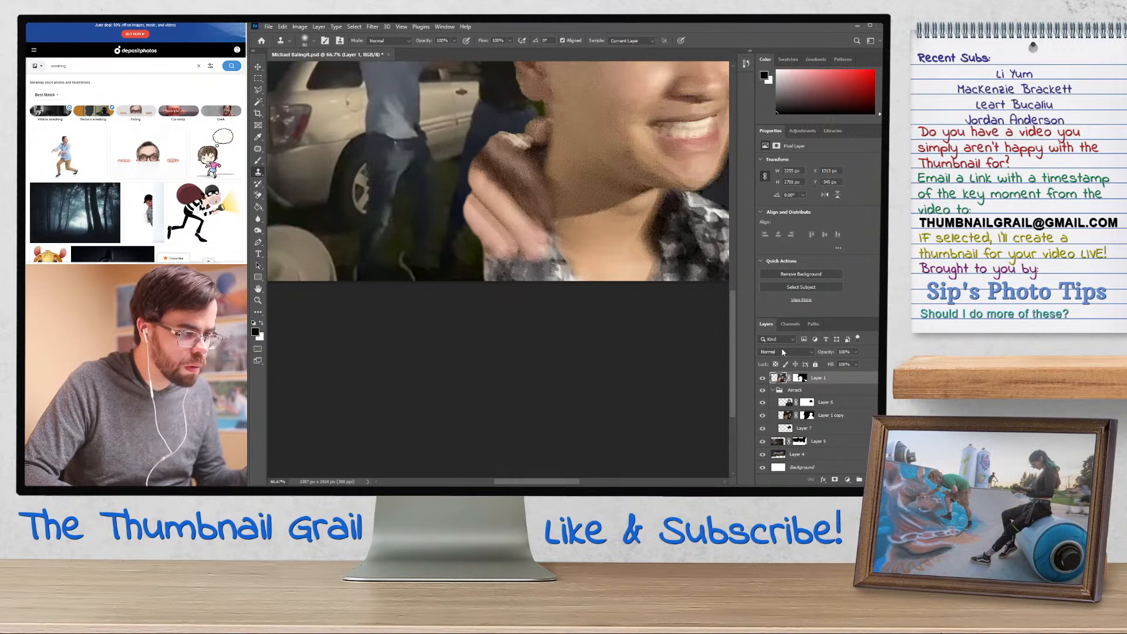
Refine Layer 1's mask around the patterned sleeve below the hand with the Brush tool
{"action": "left_click", "coordinate": [801, 378]}
{"action": "key", "text": "b"}
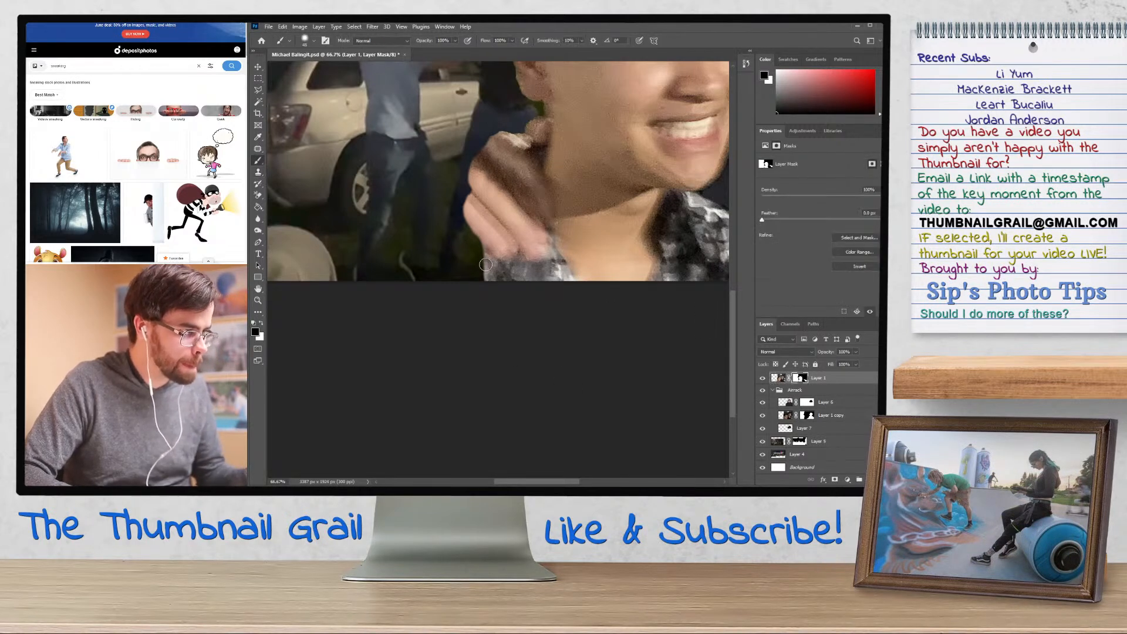
{"action": "key", "text": "x"}
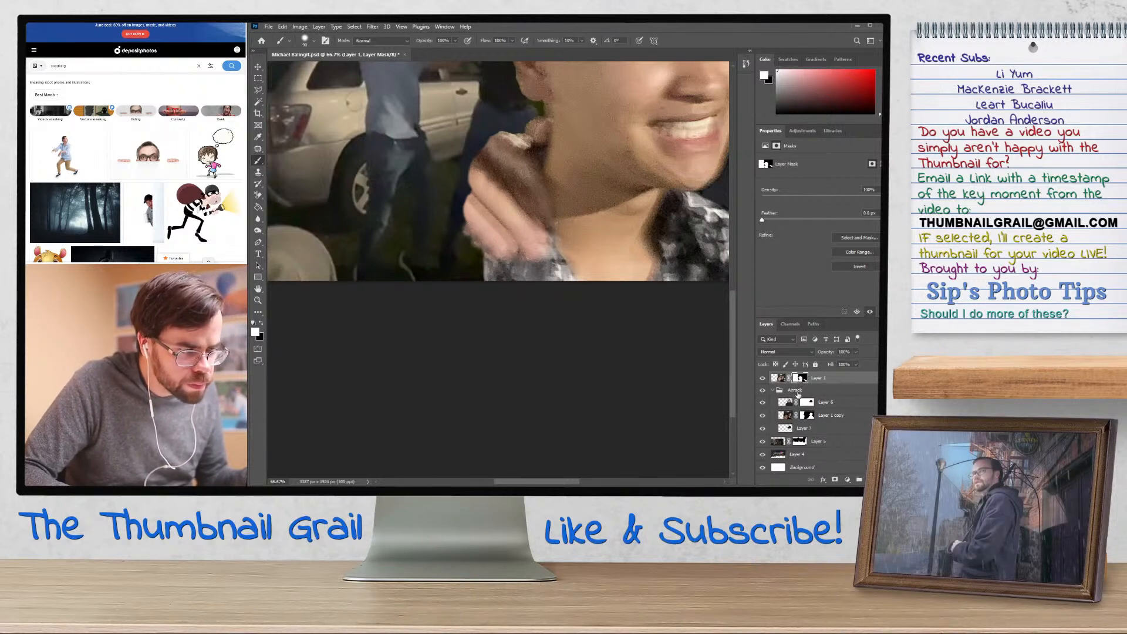
Clone the lowest finger slightly outward on Layer 1 and refine its outline on the layer mask
{"action": "left_click", "coordinate": [779, 378]}
{"action": "key", "text": "s"}
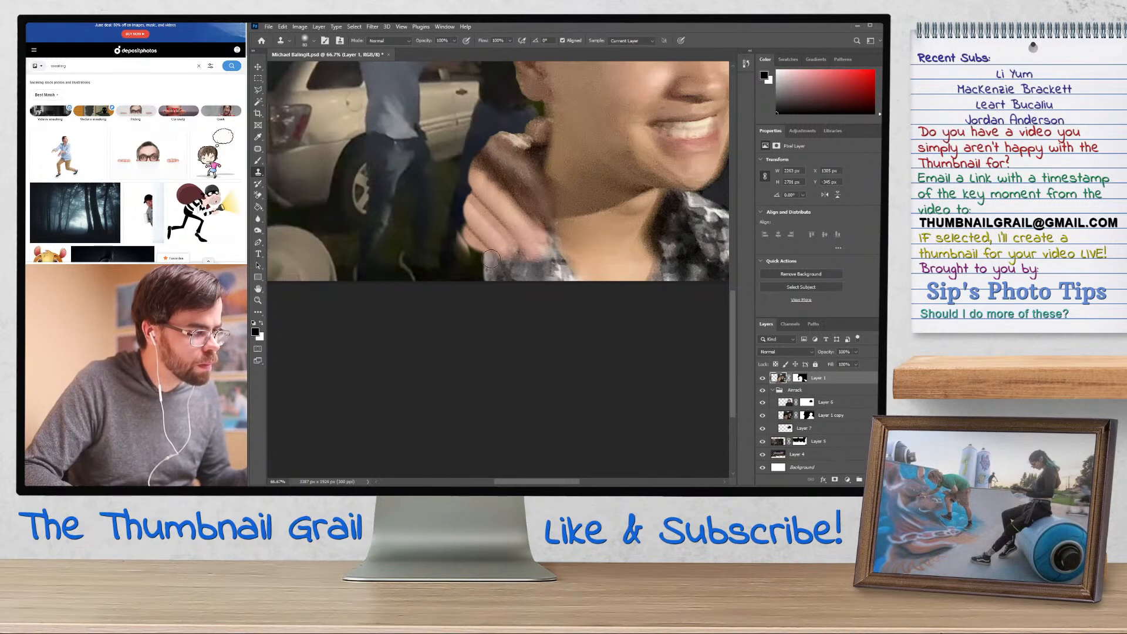
{"action": "left_click", "coordinate": [800, 378]}
{"action": "key", "text": "b"}
{"action": "key", "text": "x"}
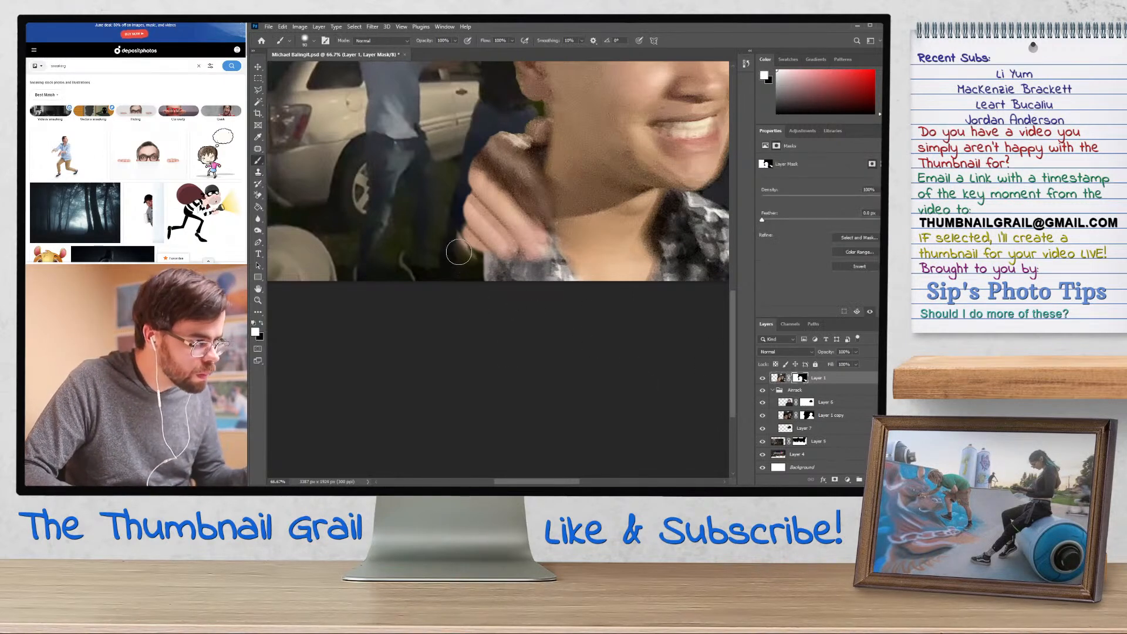
{"action": "key", "text": "x"}
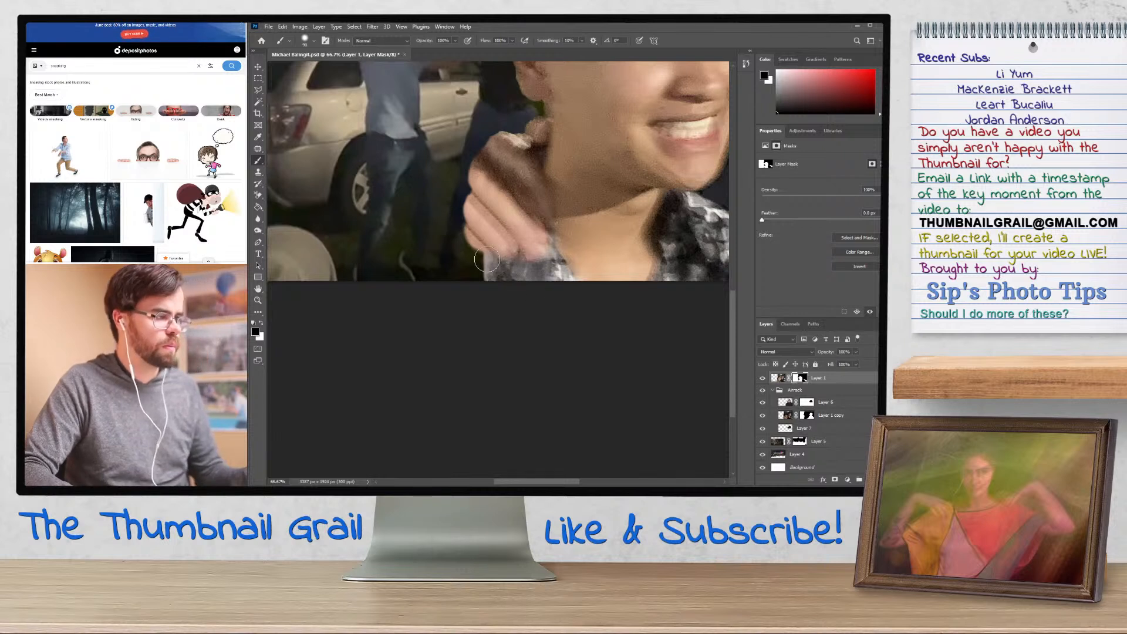
Burn the highlights on Layer 1's mask along the sleeve's outer edge below the hand, using a smaller brush
{"action": "left_click", "coordinate": [259, 231]}
{"action": "left_click", "coordinate": [285, 247]}
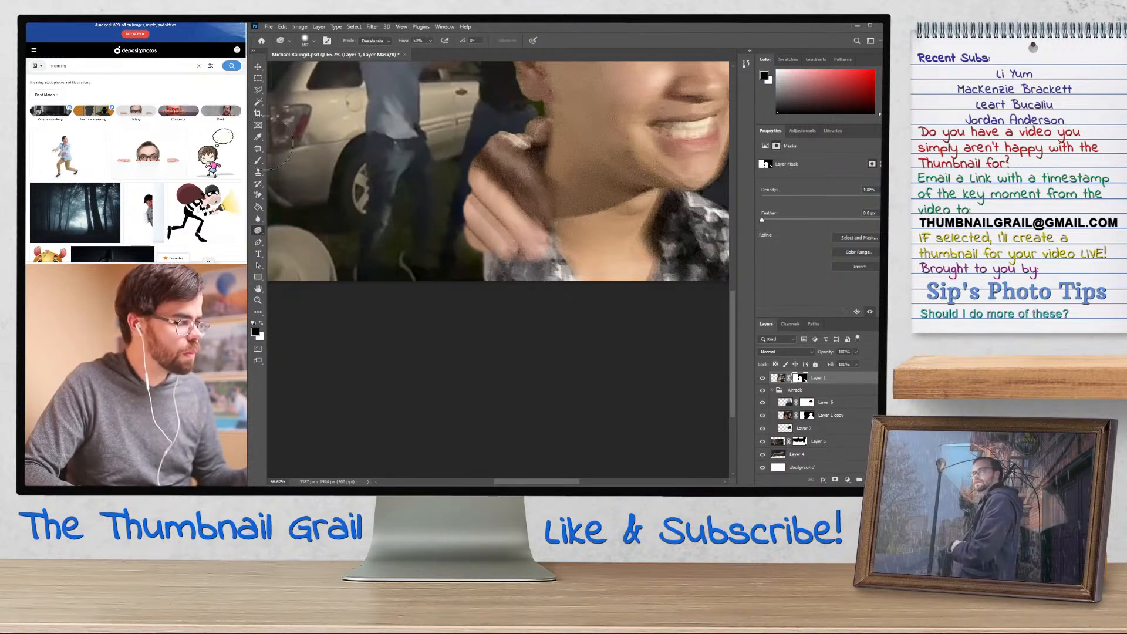
{"action": "key", "text": "shift+o"}
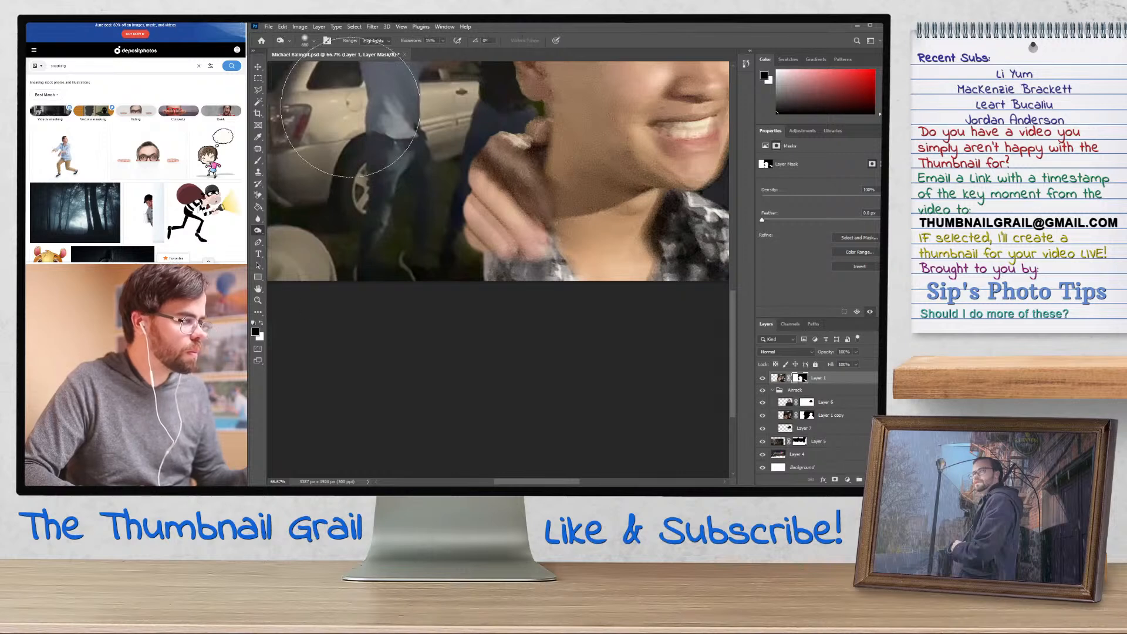
{"action": "key", "text": "bracketleft"}
{"action": "key", "text": "bracketleft"}
{"action": "key", "text": "bracketleft"}
{"action": "key", "text": "bracketleft"}
{"action": "key", "text": "bracketleft"}
{"action": "key", "text": "bracketleft"}
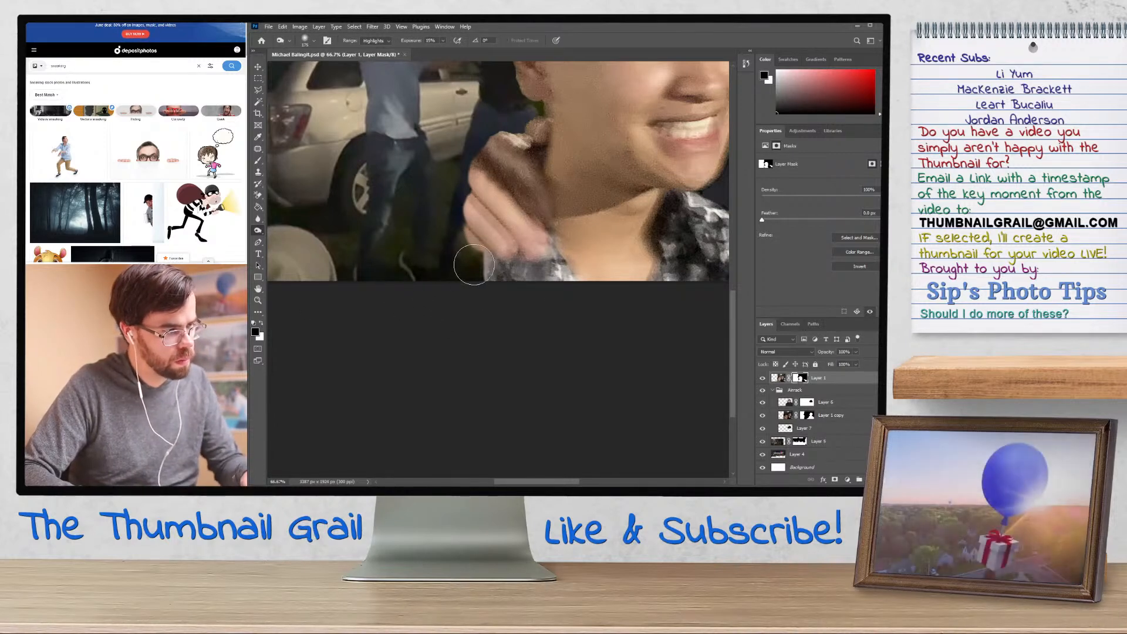
{"action": "mouse_move", "coordinate": [474, 264]}
{"action": "left_mouse_down"}
{"action": "mouse_move", "coordinate": [472, 183]}
{"action": "mouse_move", "coordinate": [474, 245]}
{"action": "mouse_move", "coordinate": [519, 277]}
{"action": "mouse_move", "coordinate": [516, 249]}
{"action": "mouse_move", "coordinate": [671, 300]}
{"action": "left_mouse_up"}
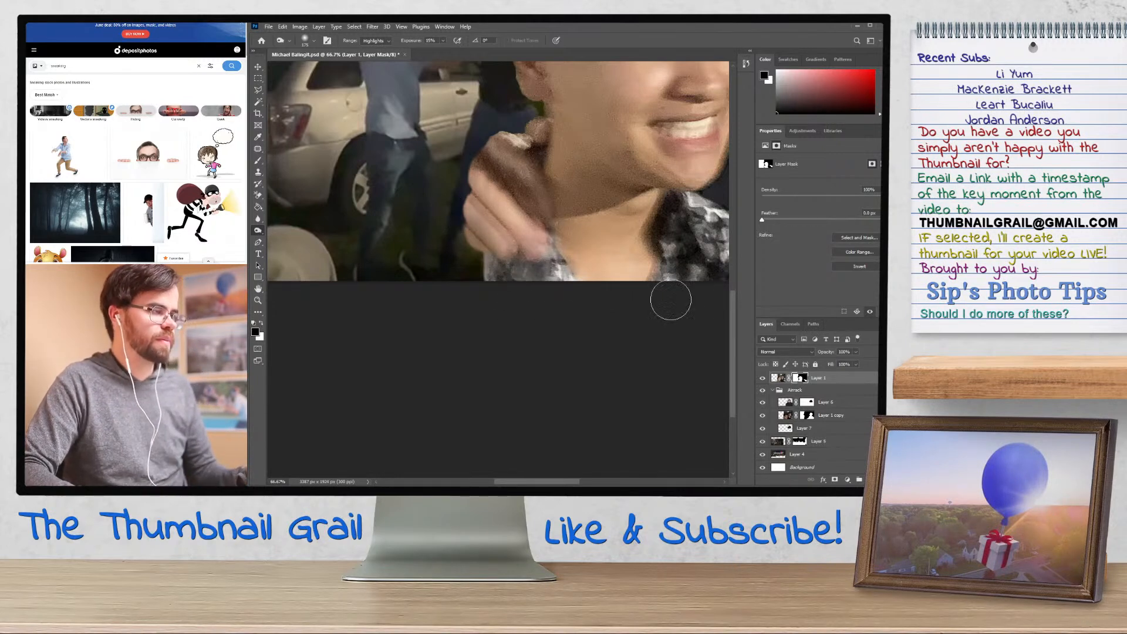
Create a flattened copy of Layer 1 above it by merging its duplicate into a new empty layer
{"action": "key", "text": "ctrl+0"}
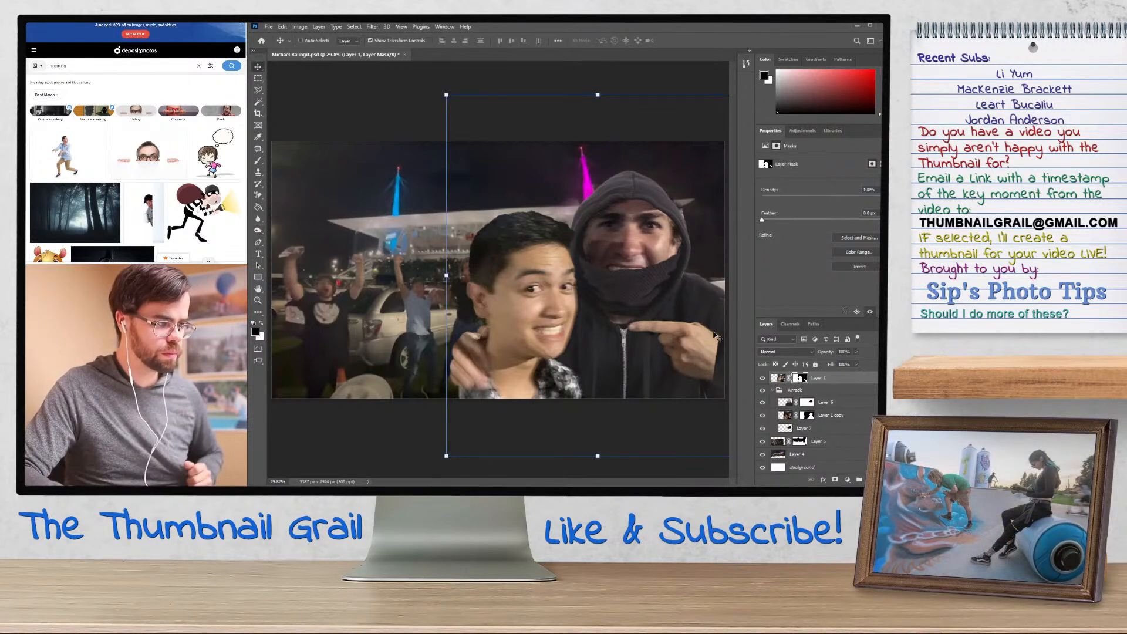
{"action": "left_click", "coordinate": [258, 78]}
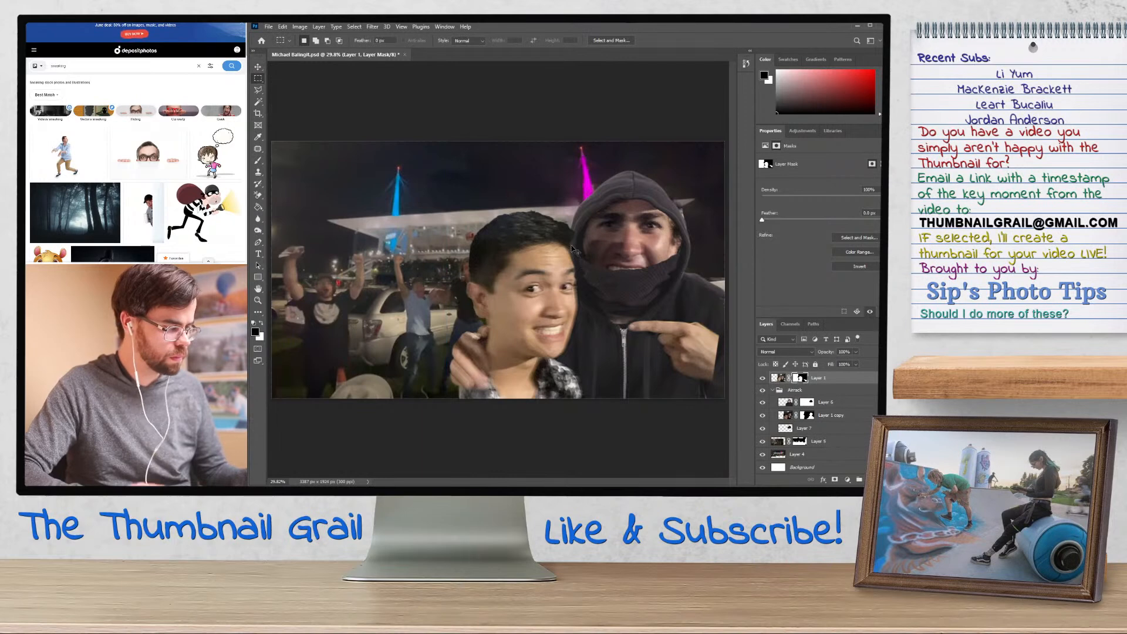
{"action": "key", "text": "ctrl+shift+alt+n"}
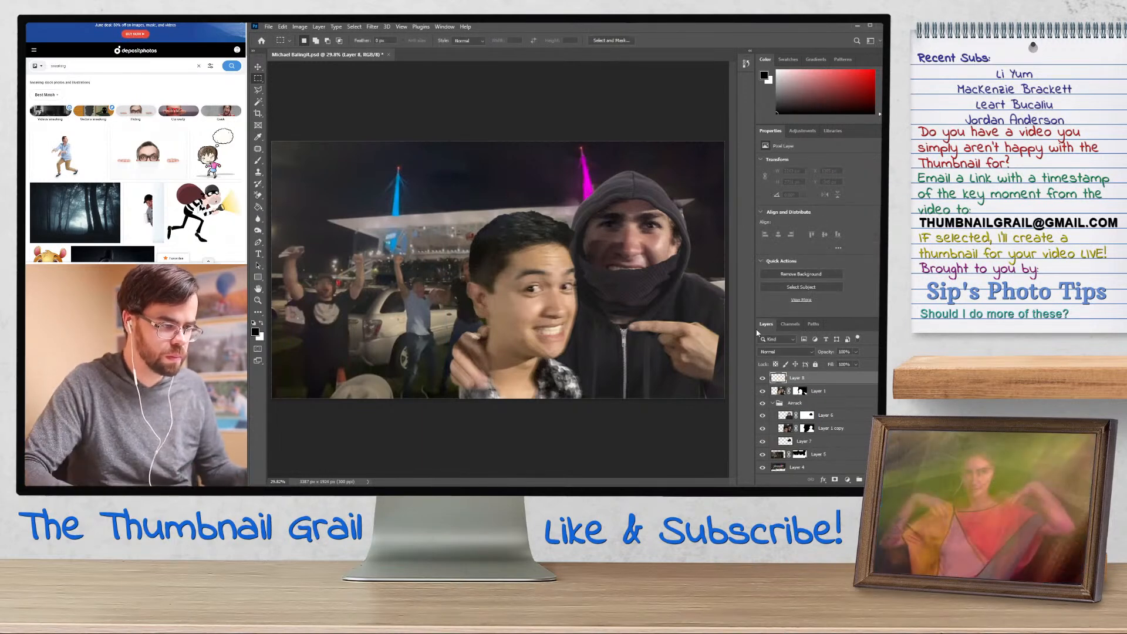
{"action": "left_click", "coordinate": [823, 395]}
{"action": "key", "text": "ctrl+j"}
{"action": "left_click", "coordinate": [810, 383], "text": "shift"}
{"action": "key", "text": "ctrl+e"}
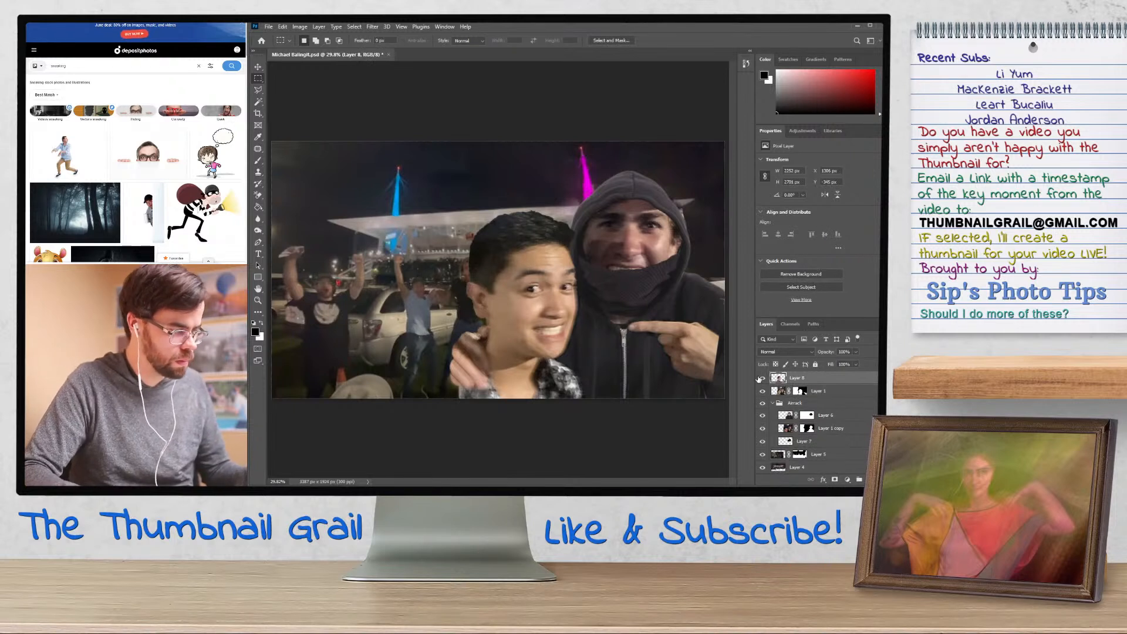
Cut the pointing hand out of the flattened copy and paste it onto its own layer
{"action": "left_click_drag", "start_coordinate": [614, 289], "coordinate": [755, 392]}
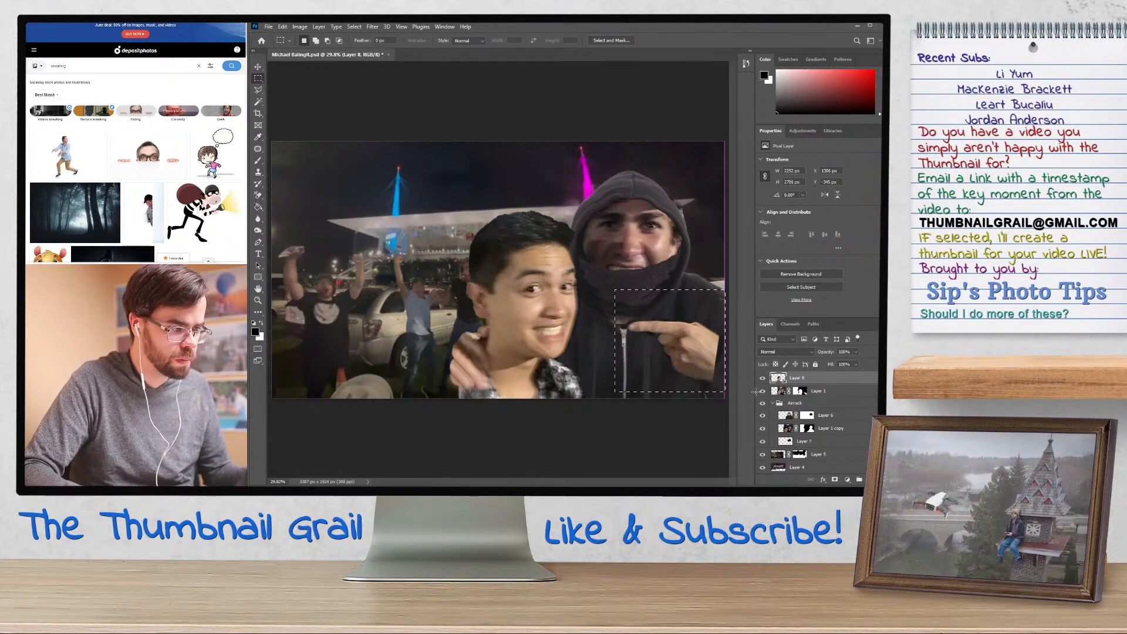
{"action": "key", "text": "ctrl+d"}
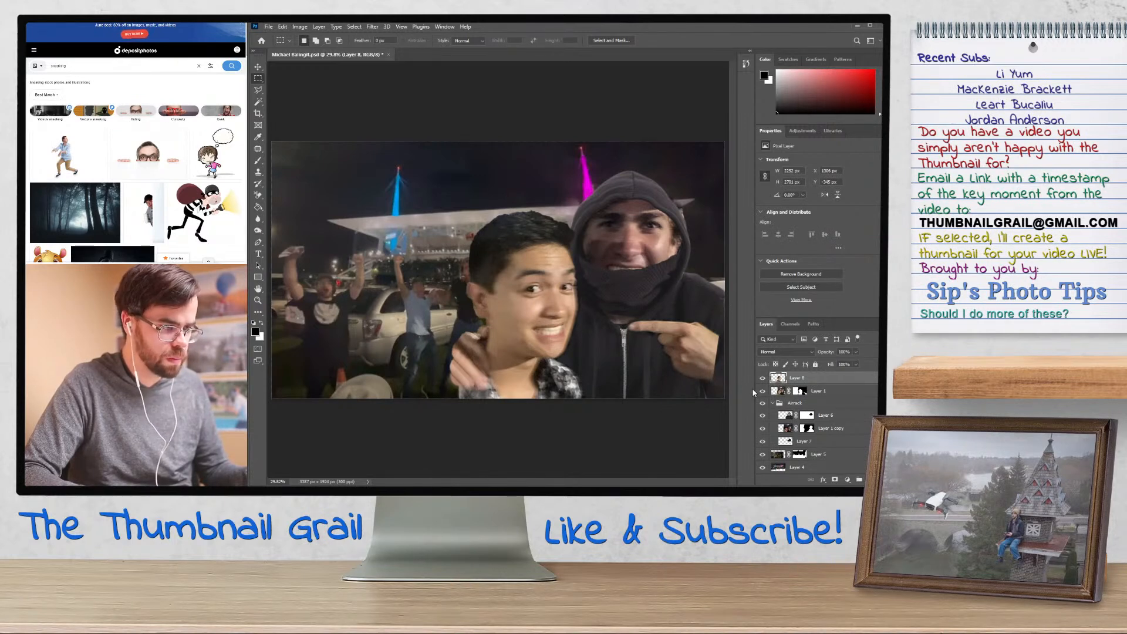
{"action": "key", "text": "ctrl+v"}
Rotate the pasted pointing hand about 13 degrees counterclockwise and place it over the hooded figure's sleeve
{"action": "left_click", "coordinate": [258, 67]}
{"action": "left_click_drag", "start_coordinate": [534, 289], "coordinate": [715, 339]}
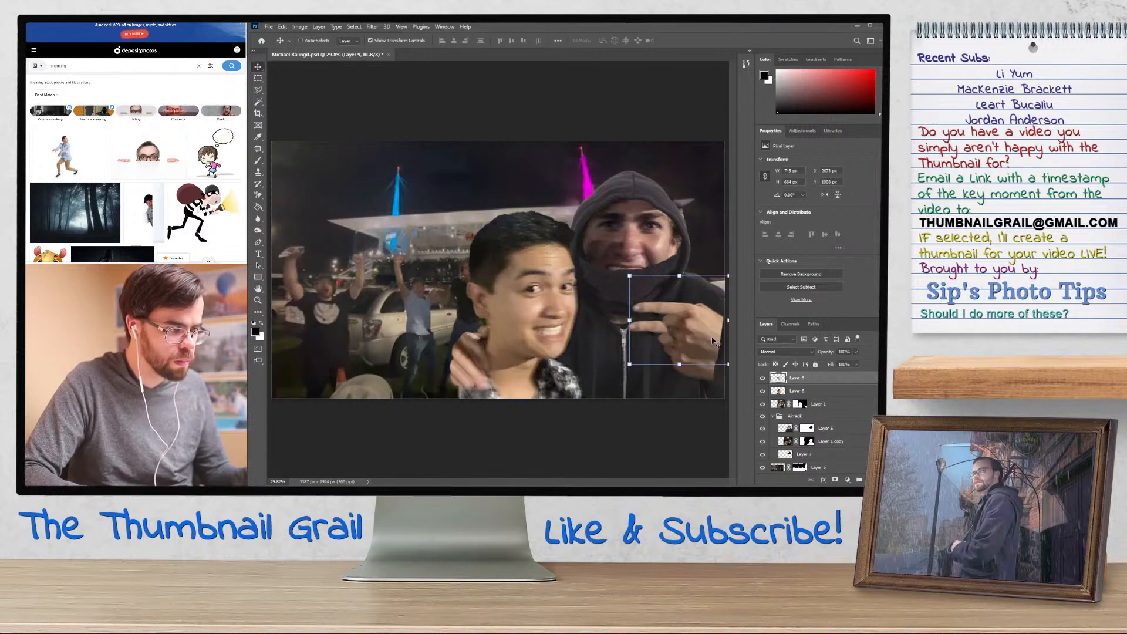
{"action": "left_click_drag", "start_coordinate": [698, 266], "coordinate": [686, 263]}
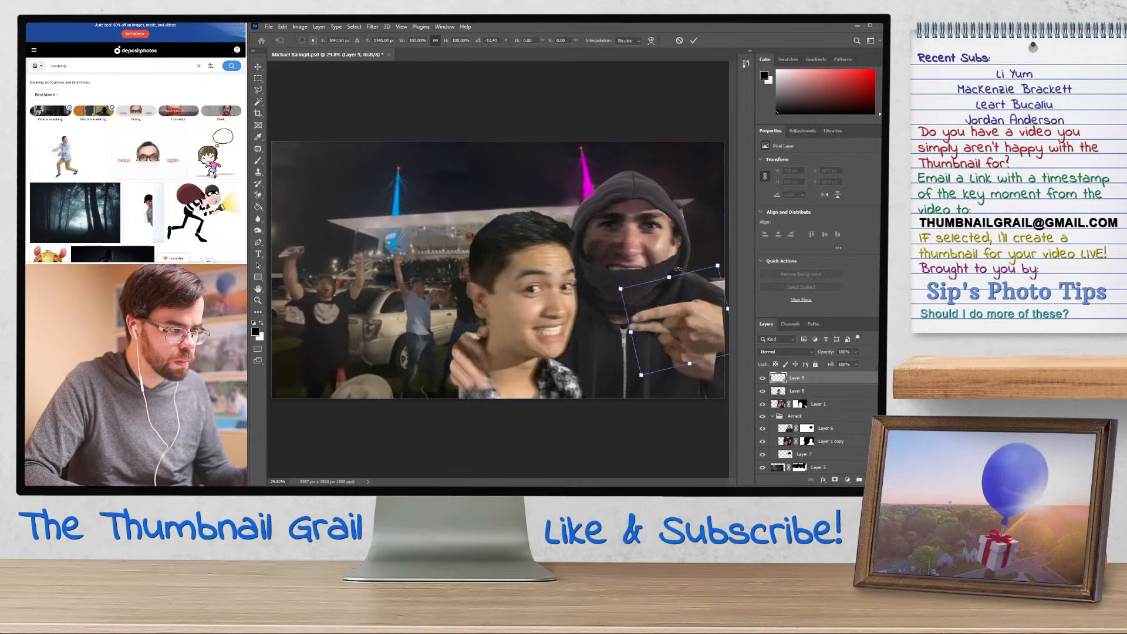
{"action": "left_click_drag", "start_coordinate": [699, 330], "coordinate": [709, 340]}
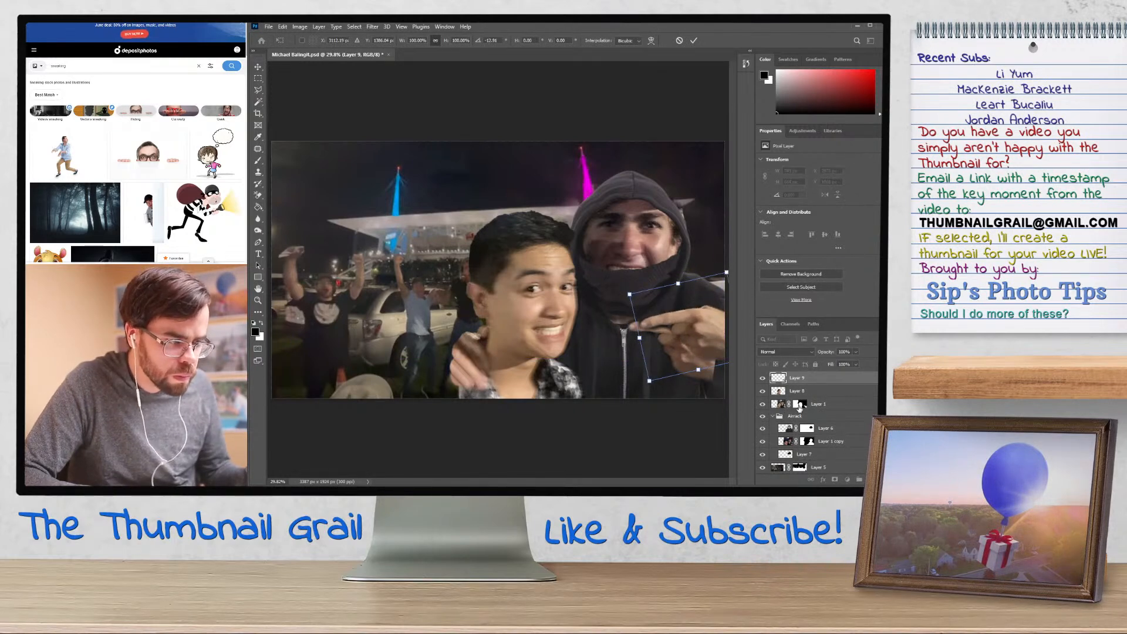
Mask out the original pointing hand on Layer 1 with a large black brush
{"action": "left_click", "coordinate": [799, 404]}
{"action": "key", "text": "Return"}
{"action": "key", "text": "b"}
{"action": "key", "text": "bracketright"}
{"action": "key", "text": "bracketright"}
{"action": "key", "text": "bracketright"}
{"action": "key", "text": "bracketright"}
{"action": "key", "text": "bracketright"}
{"action": "key", "text": "bracketright"}
{"action": "key", "text": "bracketright"}
{"action": "key", "text": "bracketright"}
{"action": "mouse_move", "coordinate": [649, 340]}
{"action": "left_mouse_down"}
{"action": "mouse_move", "coordinate": [714, 346]}
{"action": "mouse_move", "coordinate": [685, 370]}
{"action": "mouse_move", "coordinate": [721, 387]}
{"action": "left_mouse_up"}
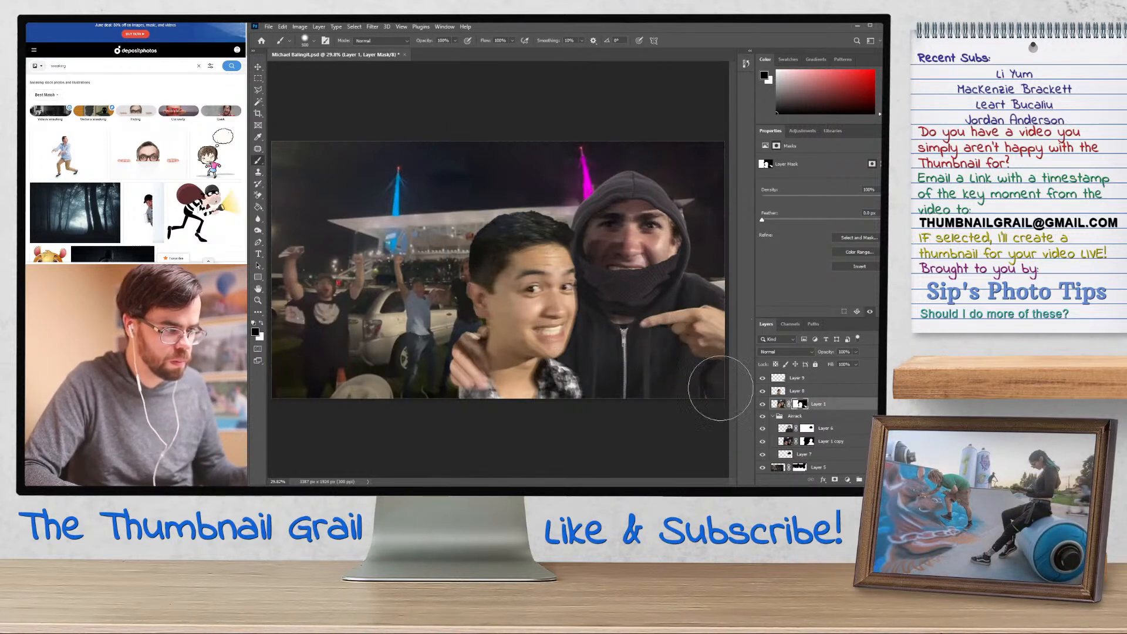
Move the pointing hand on Layer 9 lower and slightly left across the hooded figure's chest
{"action": "left_click", "coordinate": [258, 67]}
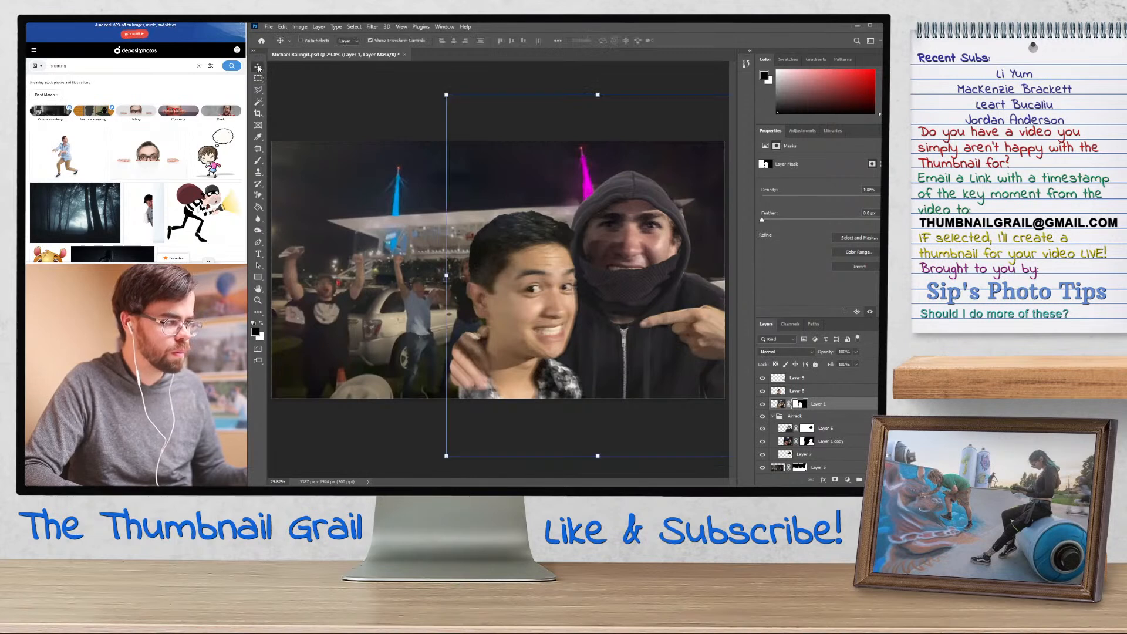
{"action": "left_click", "coordinate": [779, 377]}
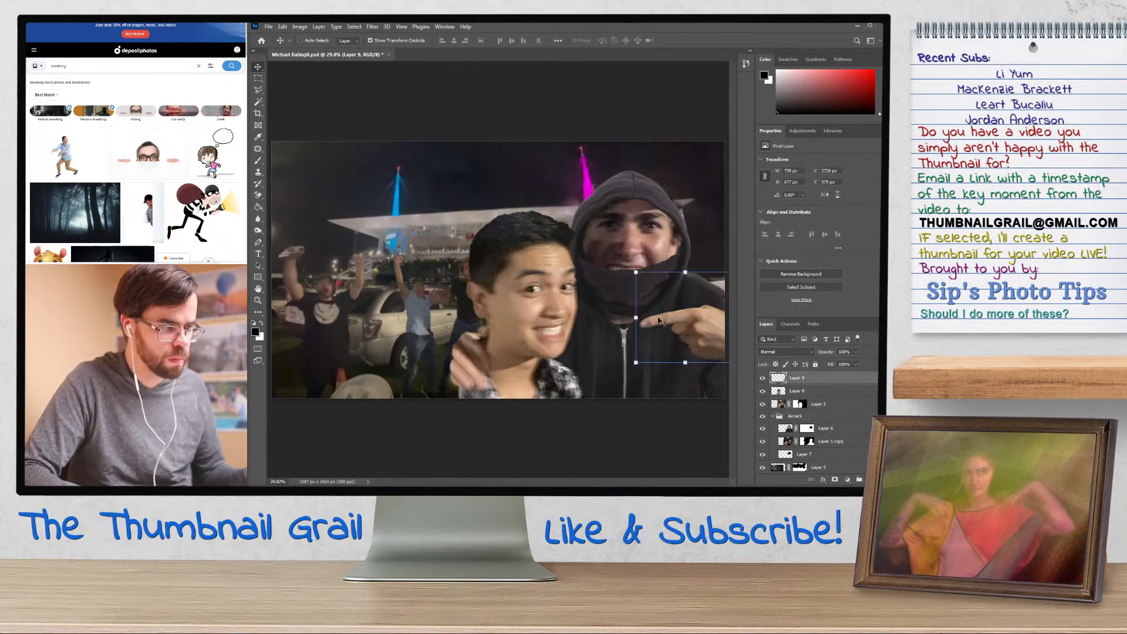
{"action": "left_click_drag", "start_coordinate": [691, 350], "coordinate": [685, 348]}
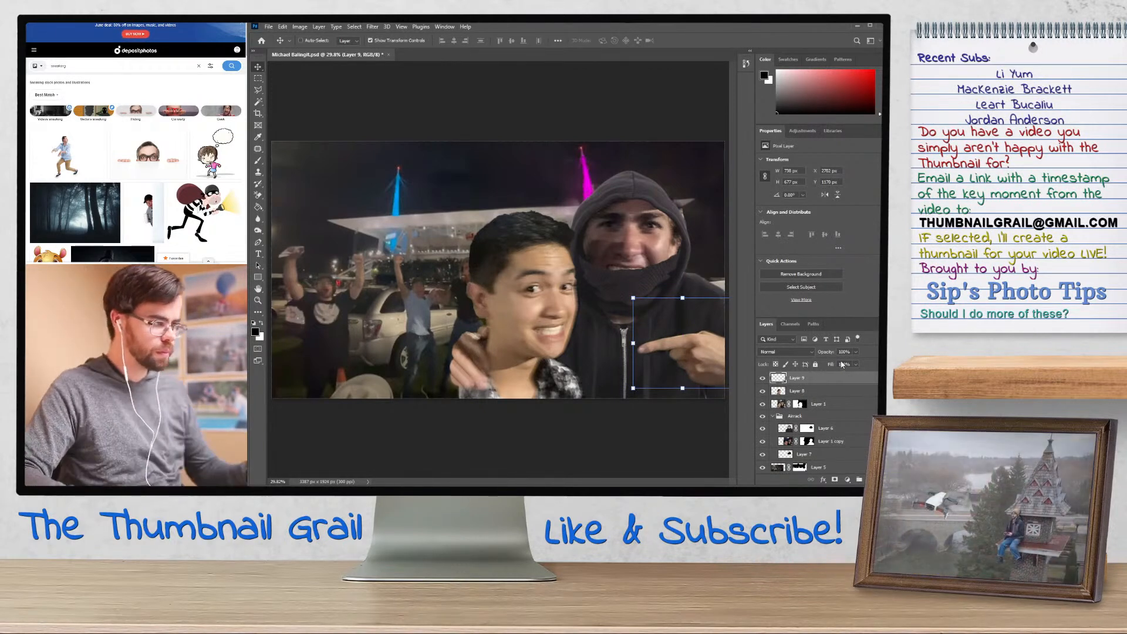
Save the document and hide the transform controls
{"action": "key", "text": "ctrl+minus"}
{"action": "key", "text": "ctrl+s"}
{"action": "left_click", "coordinate": [419, 40]}
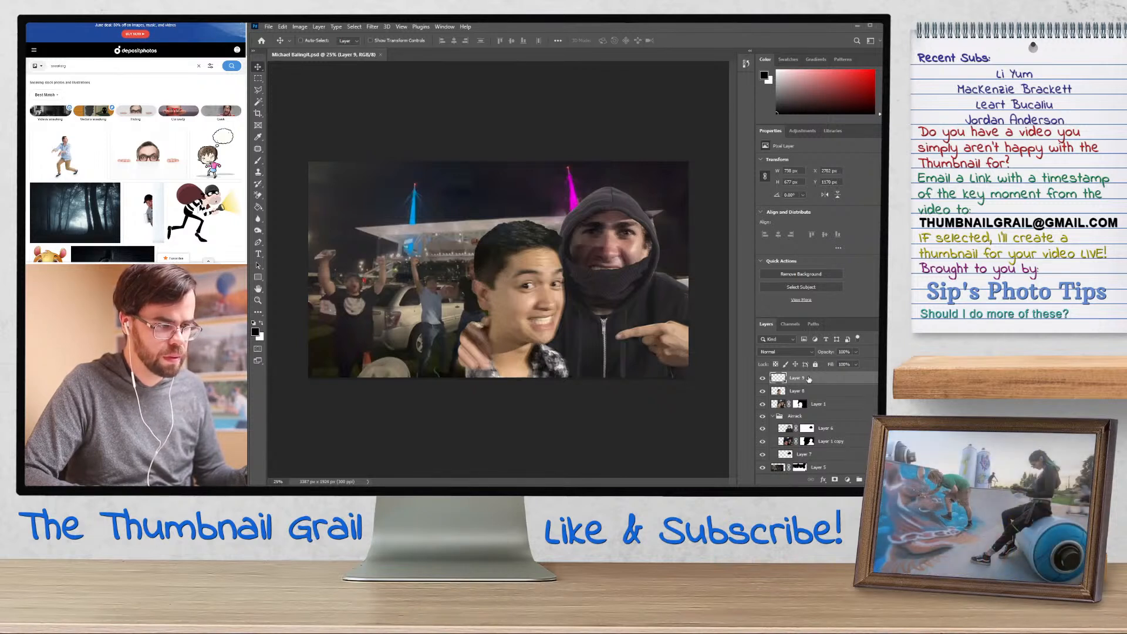
Hide Layer 6 and paste the masked man in a black hoodie as a new layer above all others
{"action": "left_click", "coordinate": [834, 430]}
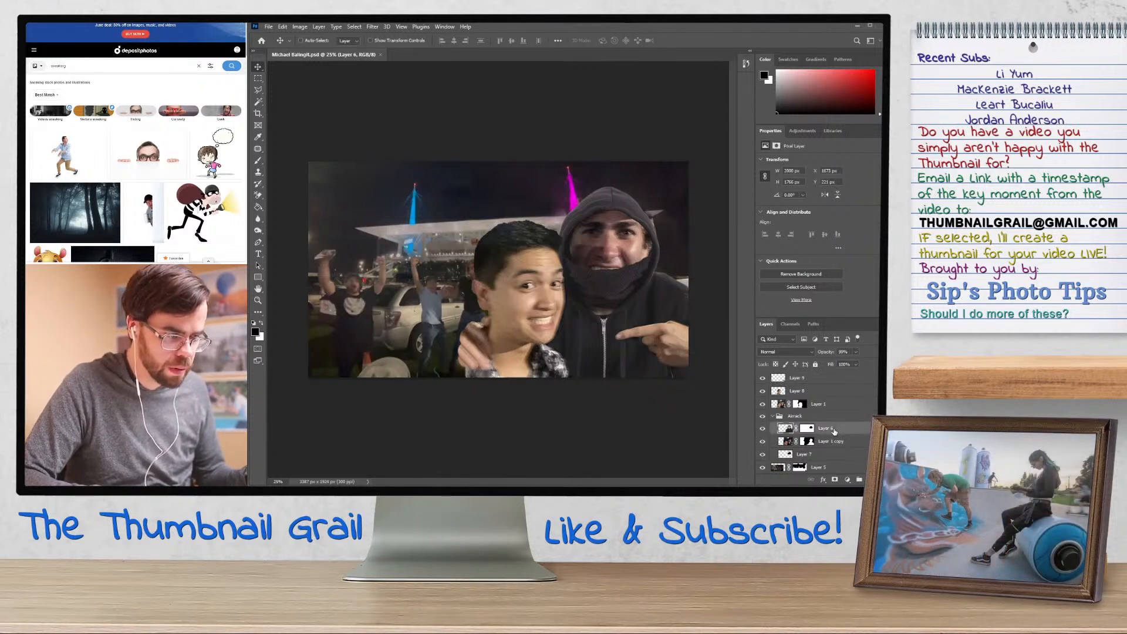
{"action": "left_click", "coordinate": [763, 430]}
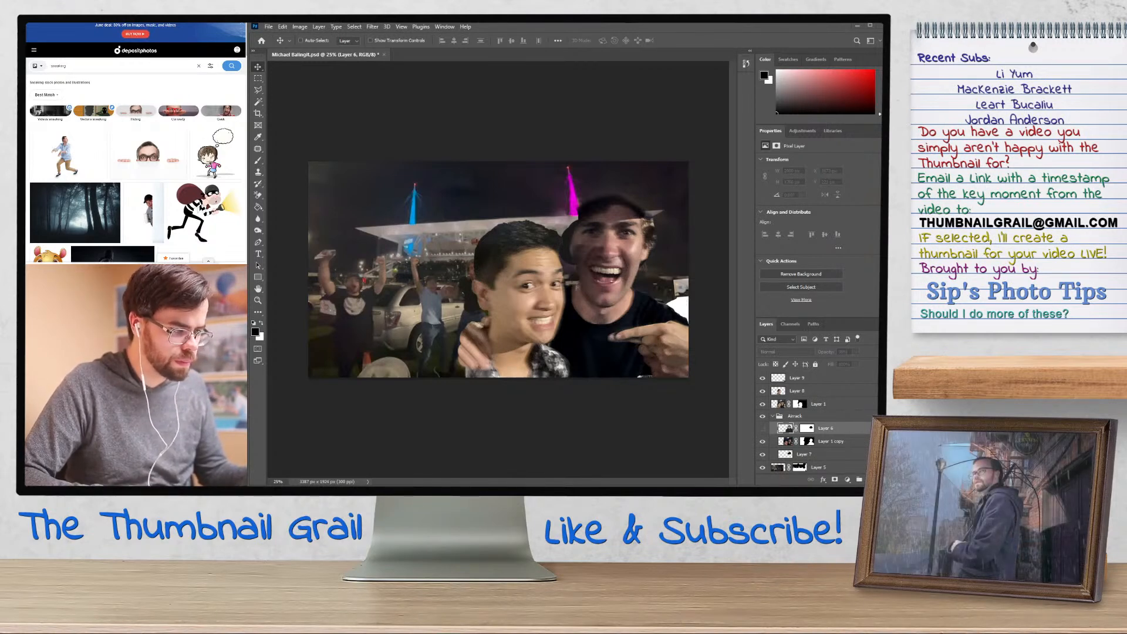
{"action": "key", "text": "ctrl+v"}
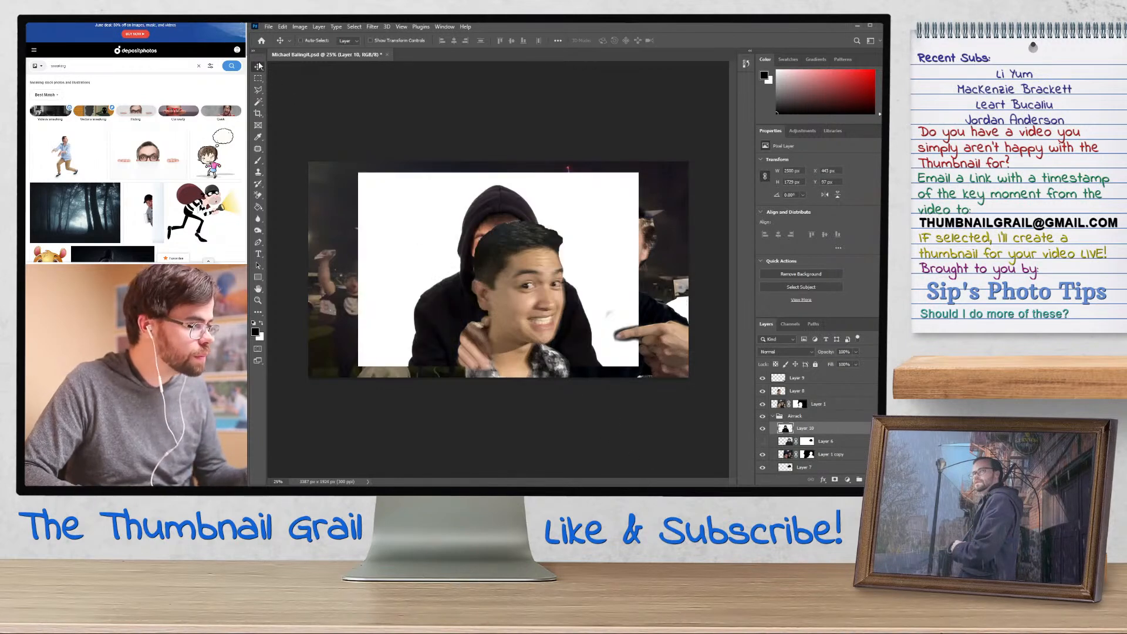
{"action": "left_click_drag", "start_coordinate": [820, 405], "coordinate": [817, 374]}
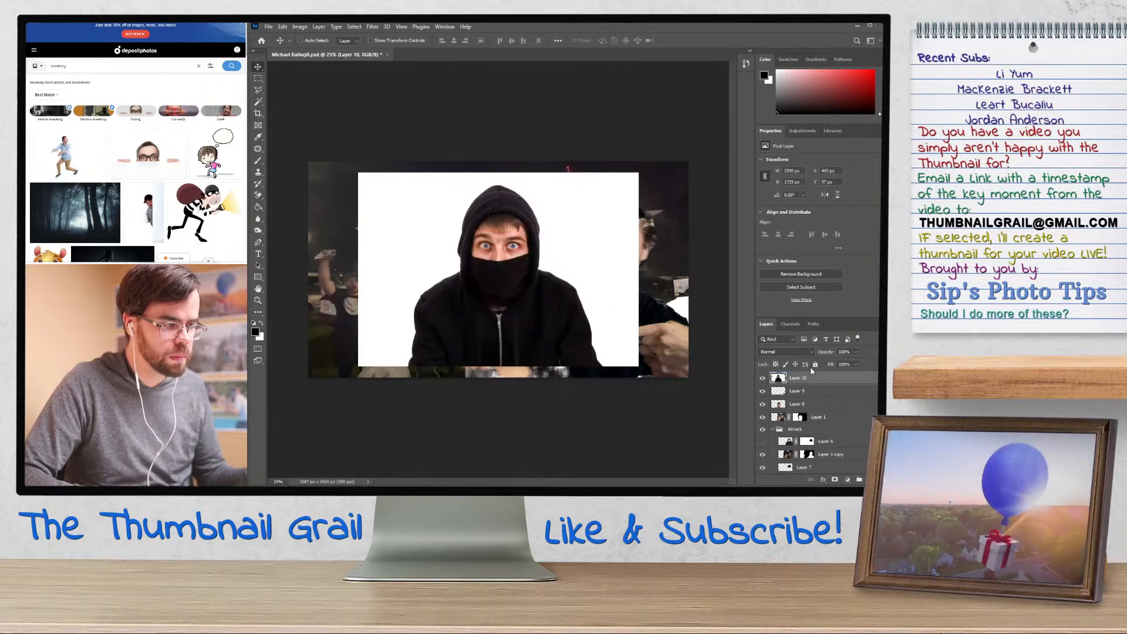
Lighten the dark tones of the pasted hoodie photo so the fabric detail shows
{"action": "key", "text": "i"}
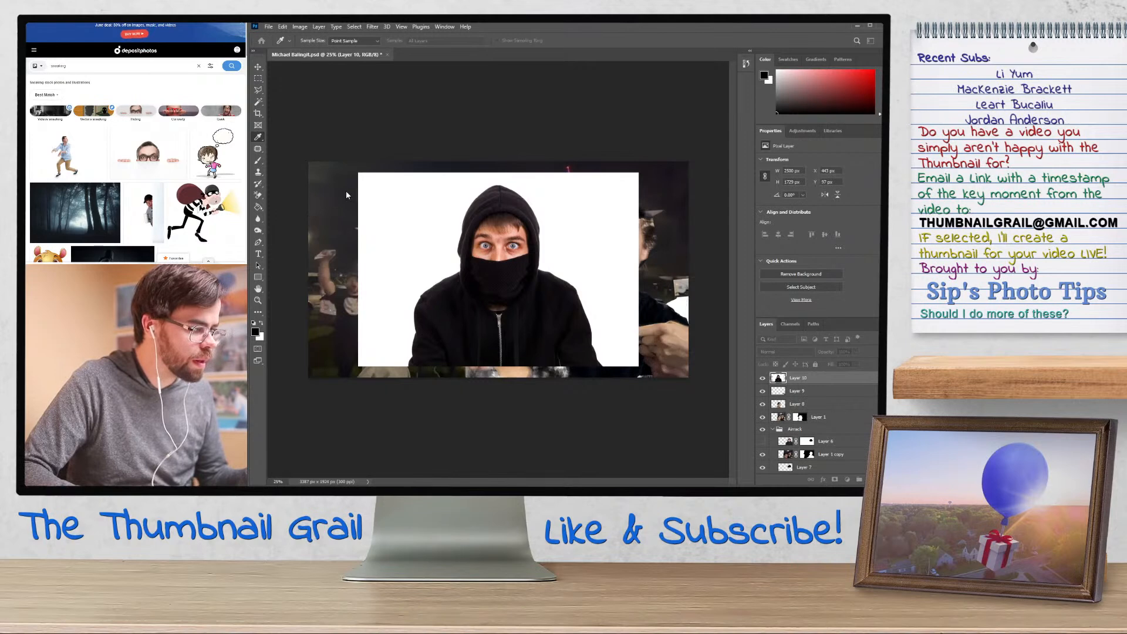
{"action": "left_click_drag", "start_coordinate": [352, 190], "coordinate": [336, 190]}
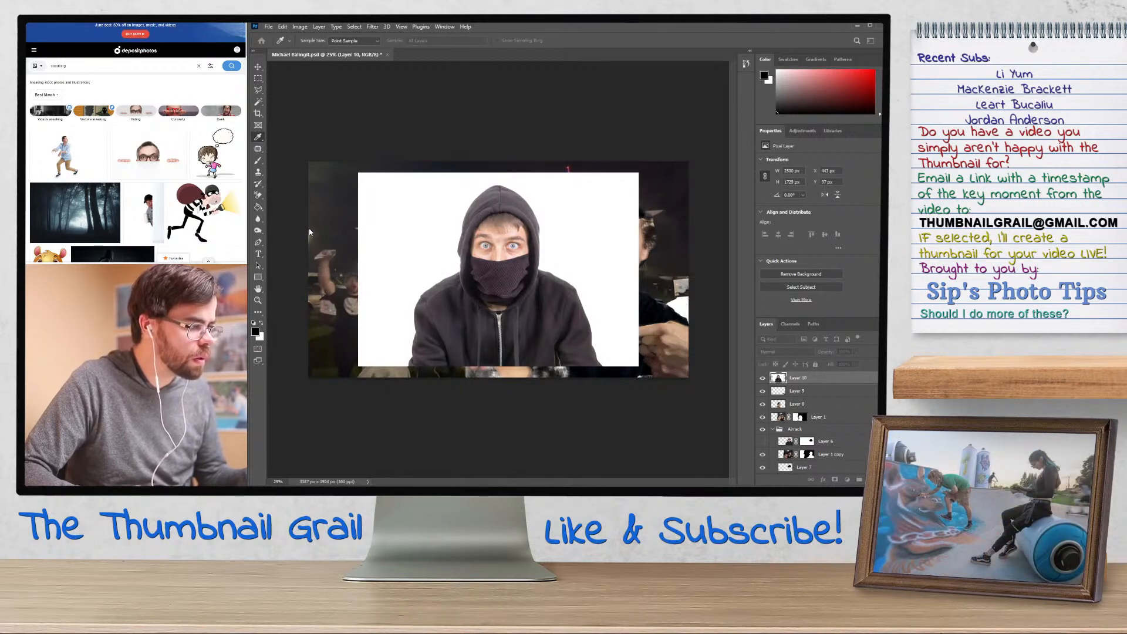
{"action": "key", "text": "v"}
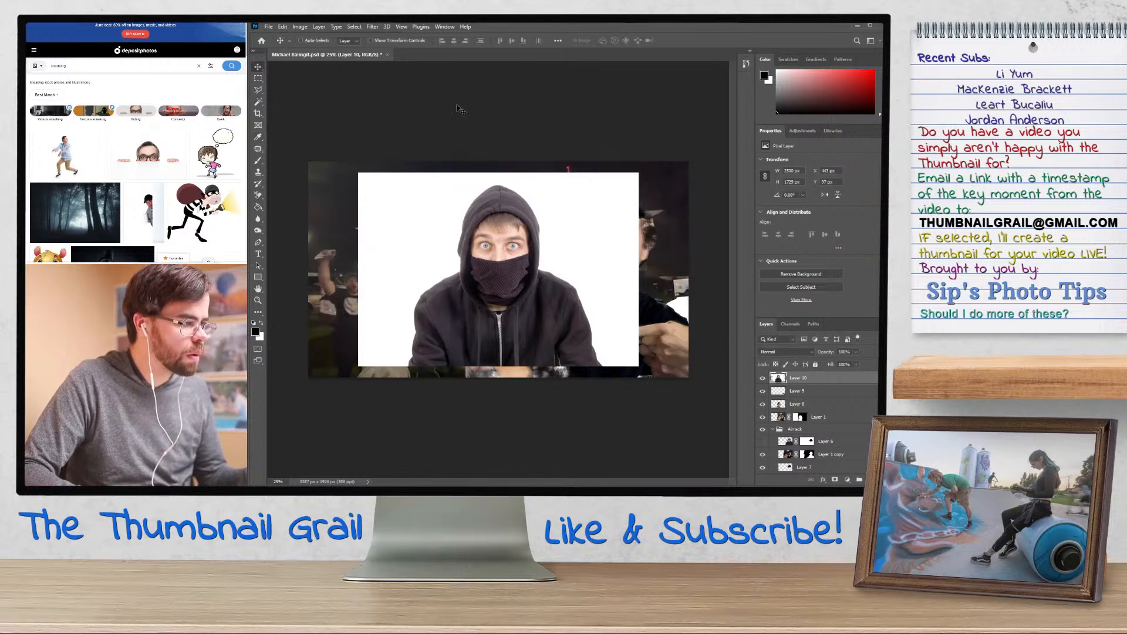
Select the hoodie photo's white background and refine its edge with Smooth 5, Feather 2.1 px and Shift Edge +34%
{"action": "left_click", "coordinate": [259, 99]}
{"action": "left_click", "coordinate": [403, 221]}
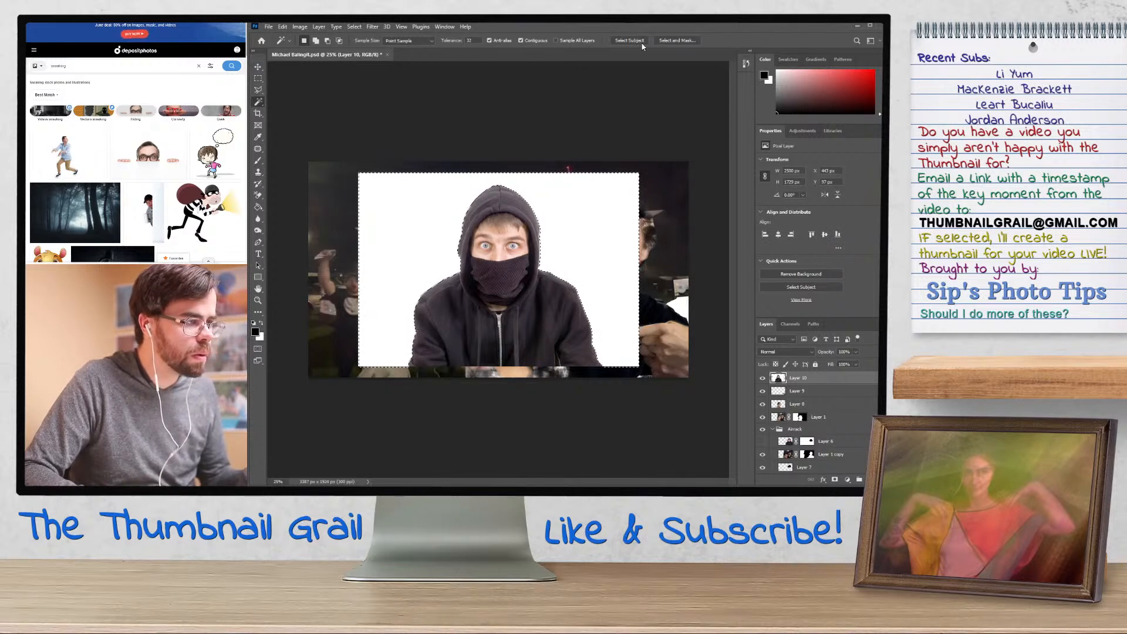
{"action": "key", "text": "m"}
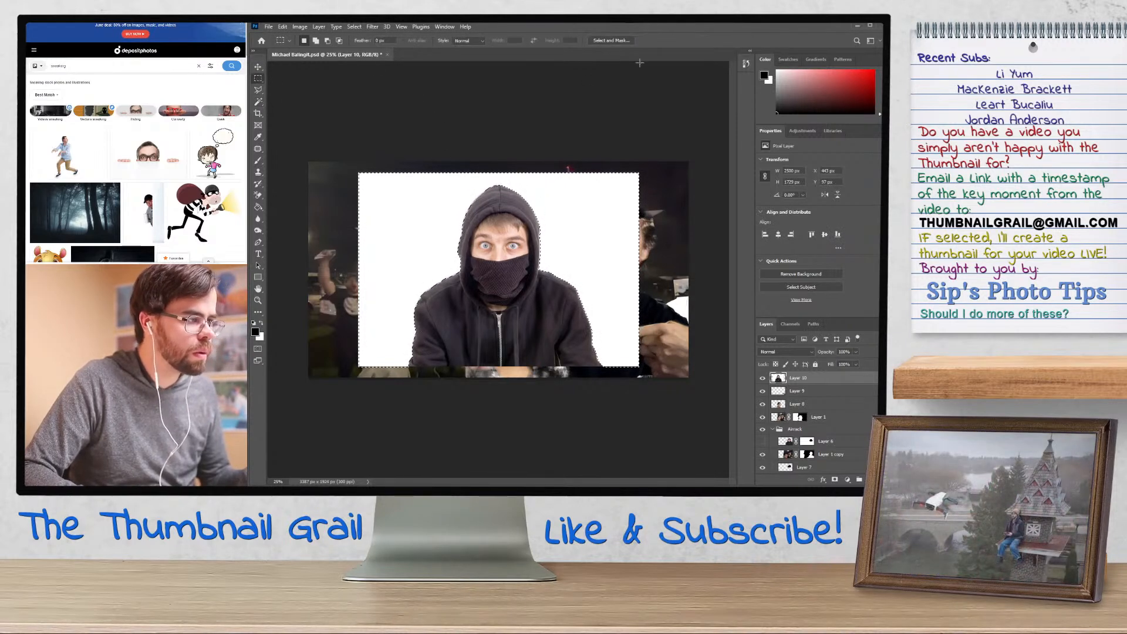
{"action": "left_click", "coordinate": [610, 40]}
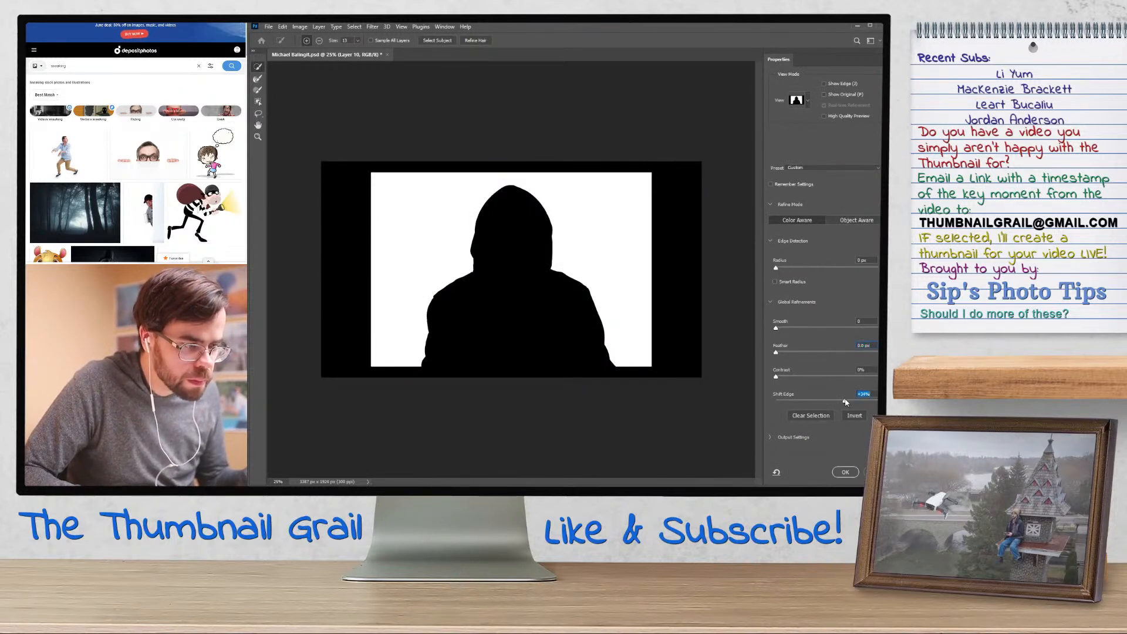
{"action": "left_click_drag", "start_coordinate": [776, 352], "coordinate": [781, 354]}
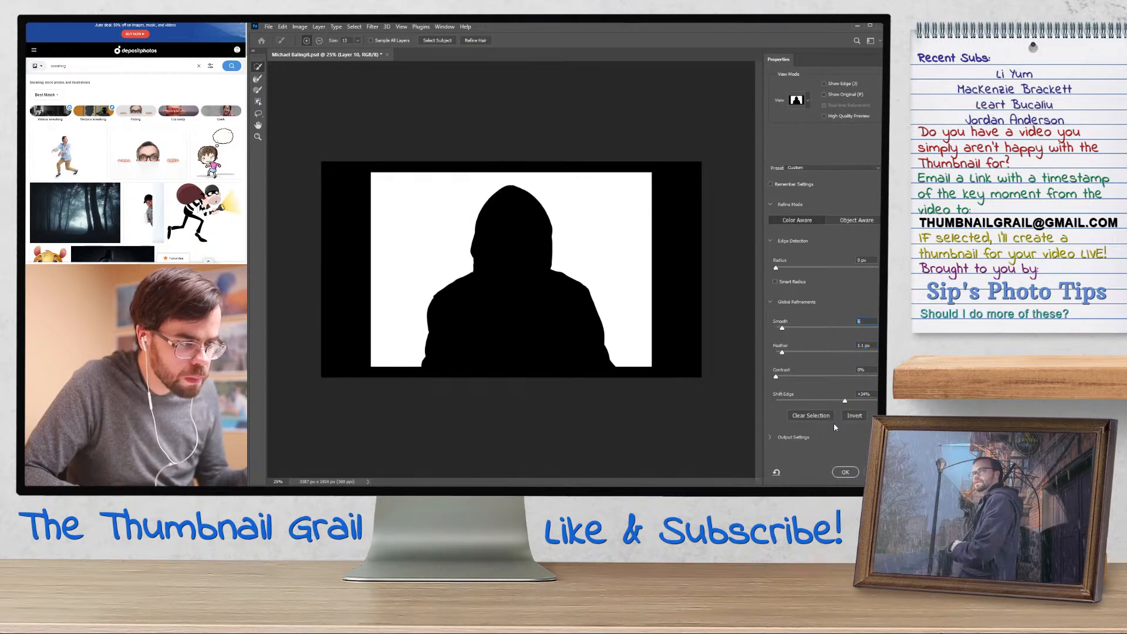
{"action": "left_click", "coordinate": [845, 472]}
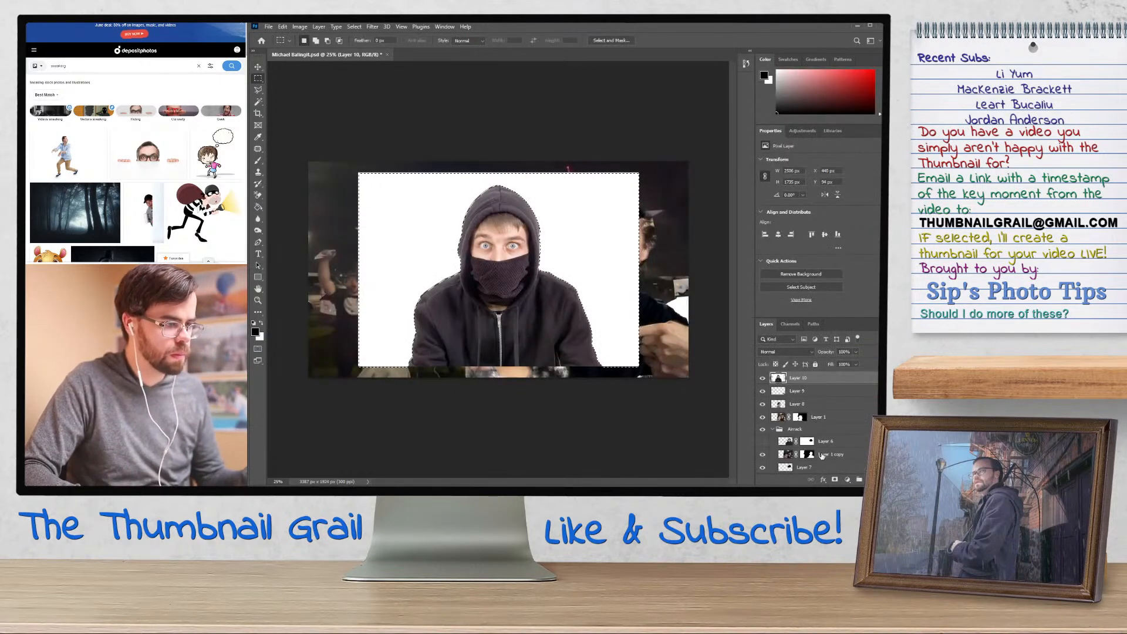
Mask out the selected white background on Layer 10 and move the hooded figure over the laughing man
{"action": "left_click", "coordinate": [834, 479]}
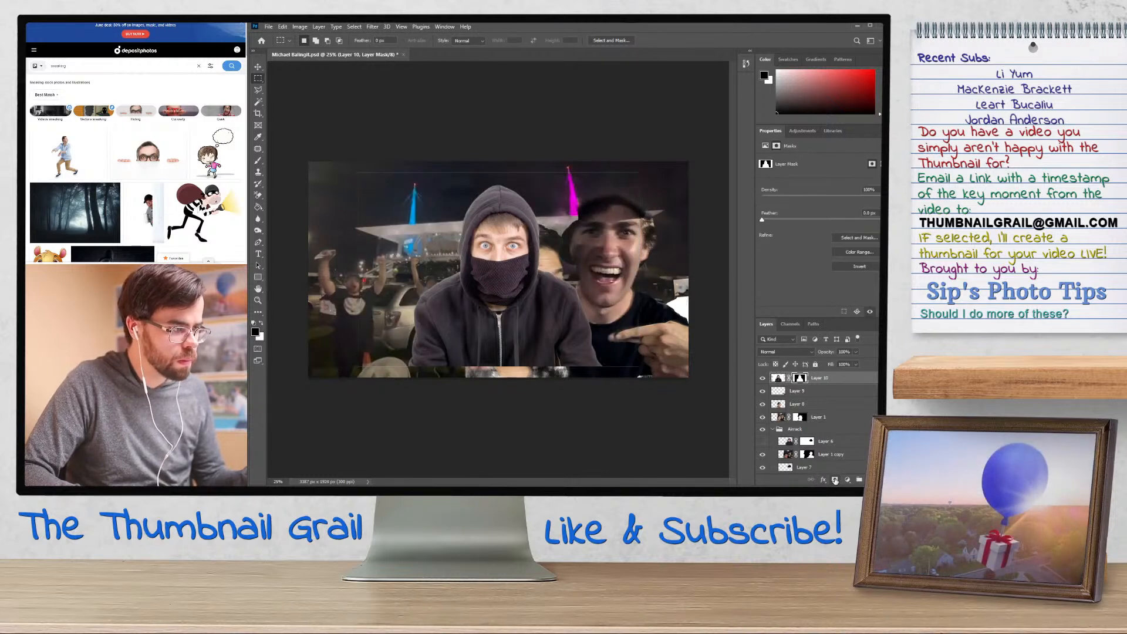
{"action": "key", "text": "b"}
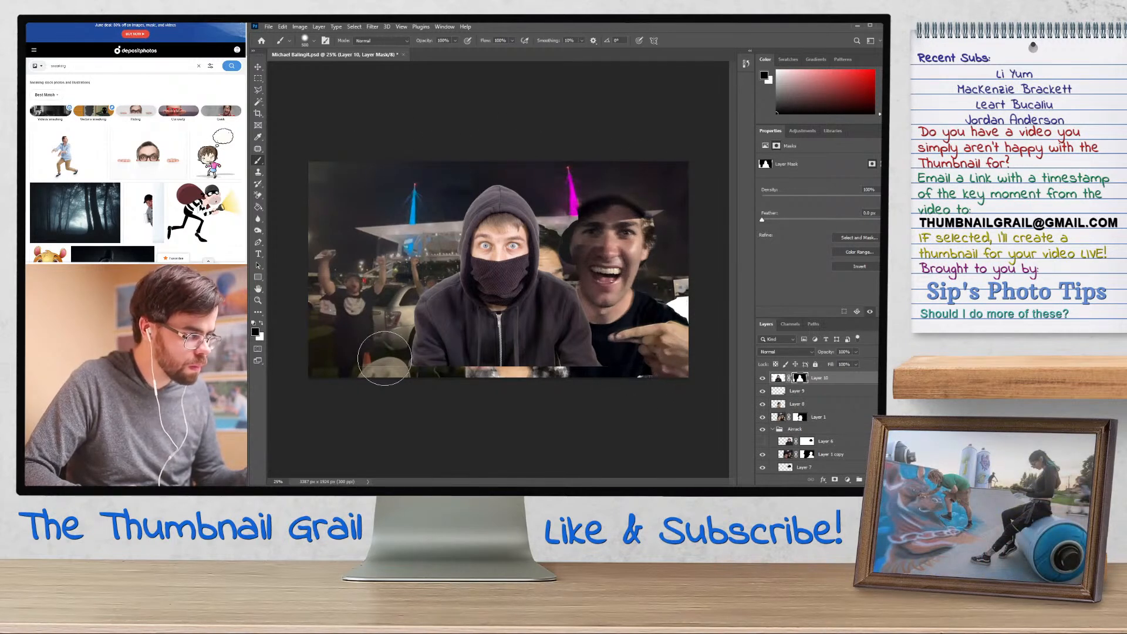
{"action": "left_click", "coordinate": [257, 66]}
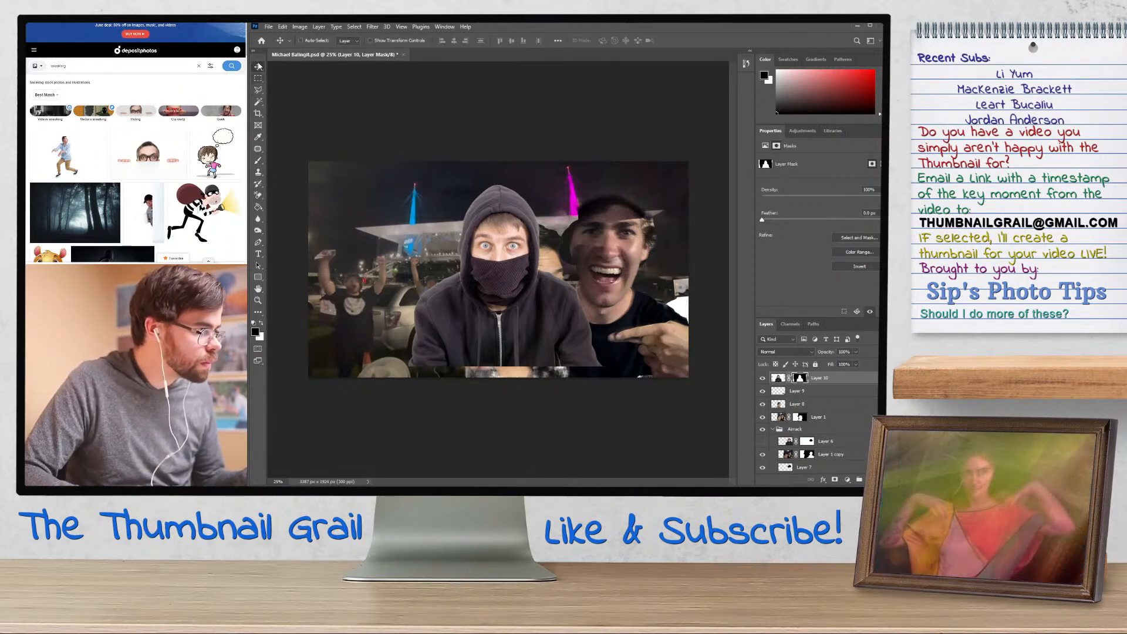
{"action": "left_click_drag", "start_coordinate": [514, 249], "coordinate": [603, 246]}
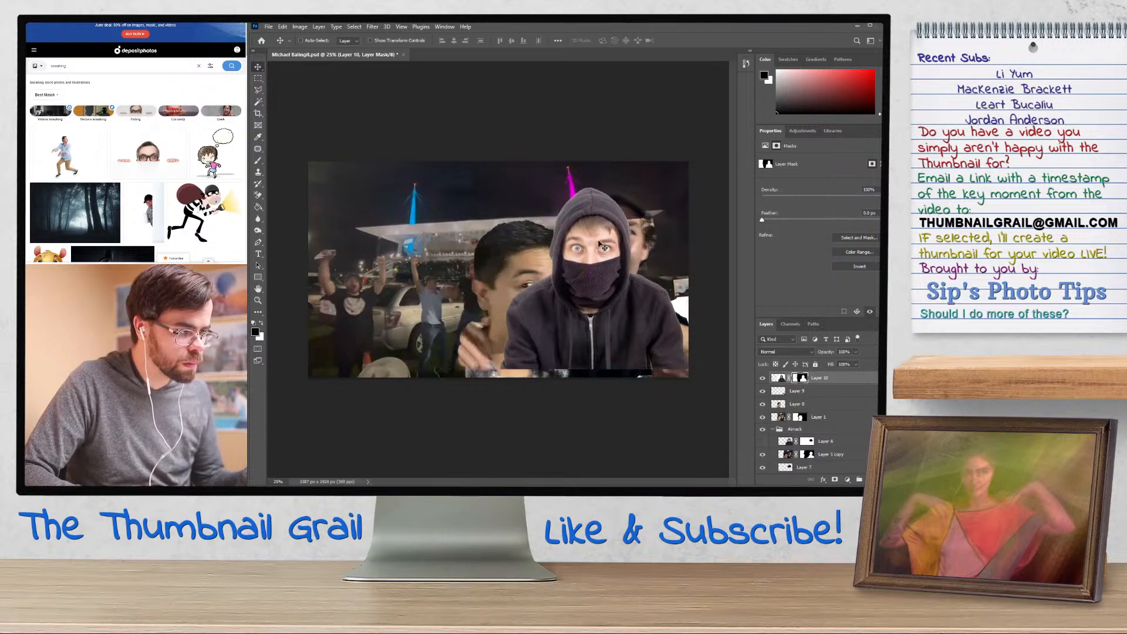
Brush black on Layer 10's mask to hide the skin along the hood's inner edges and in a band beneath the eyes
{"action": "key", "text": "ctrl+plus"}
{"action": "key", "text": "ctrl+plus"}
{"action": "key", "text": "ctrl+plus"}
{"action": "key", "text": "ctrl+plus"}
{"action": "left_click_drag", "start_coordinate": [565, 244], "coordinate": [170, 311]}
{"action": "key", "text": "b"}
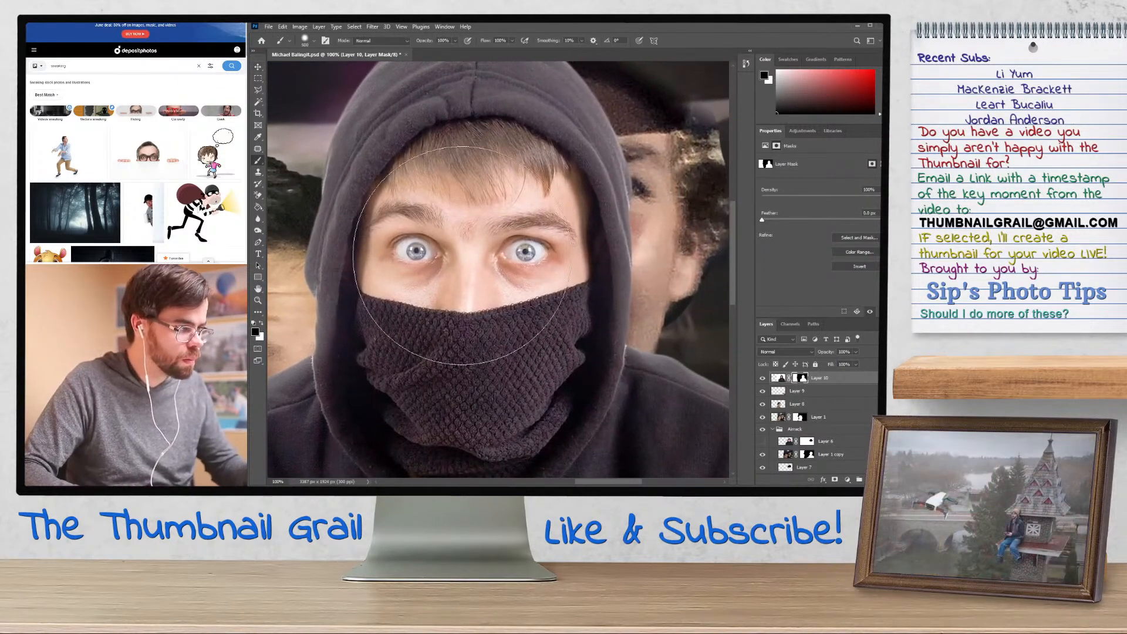
{"action": "key", "text": "bracketleft"}
{"action": "key", "text": "bracketleft"}
{"action": "key", "text": "bracketleft"}
{"action": "key", "text": "bracketleft"}
{"action": "key", "text": "bracketleft"}
{"action": "key", "text": "bracketleft"}
{"action": "key", "text": "bracketleft"}
{"action": "key", "text": "bracketleft"}
{"action": "key", "text": "bracketleft"}
{"action": "key", "text": "bracketleft"}
{"action": "key", "text": "bracketleft"}
{"action": "key", "text": "bracketleft"}
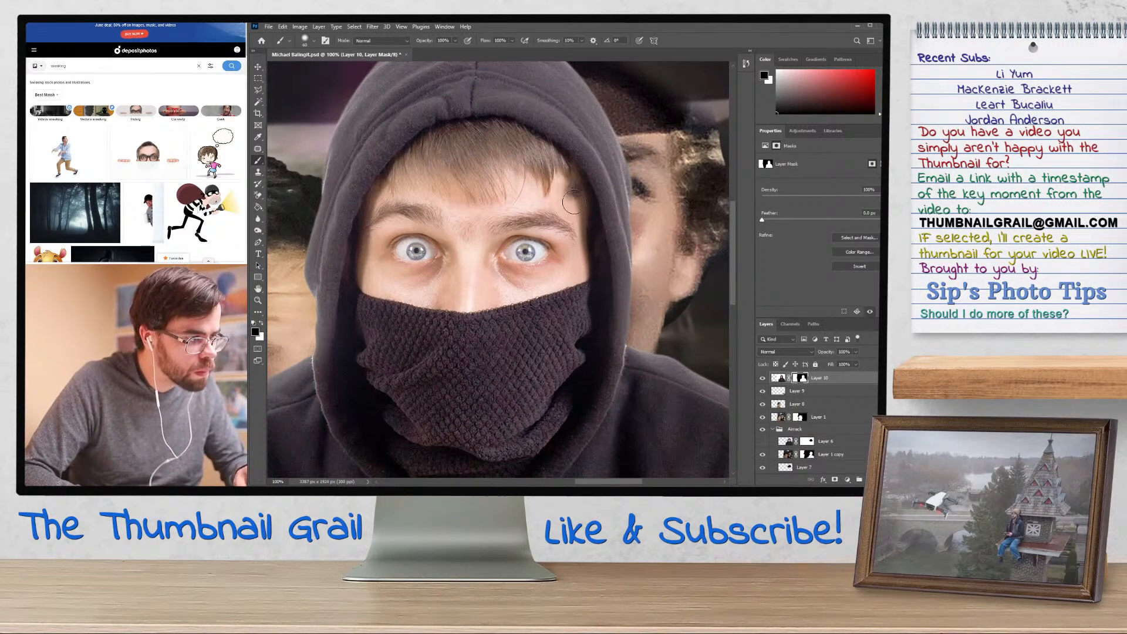
{"action": "mouse_move", "coordinate": [575, 211]}
{"action": "left_mouse_down"}
{"action": "mouse_move", "coordinate": [556, 158]}
{"action": "mouse_move", "coordinate": [510, 130]}
{"action": "mouse_move", "coordinate": [442, 134]}
{"action": "mouse_move", "coordinate": [372, 210]}
{"action": "mouse_move", "coordinate": [366, 283]}
{"action": "mouse_move", "coordinate": [537, 287]}
{"action": "mouse_move", "coordinate": [602, 268]}
{"action": "mouse_move", "coordinate": [570, 283]}
{"action": "mouse_move", "coordinate": [578, 297]}
{"action": "mouse_move", "coordinate": [584, 289]}
{"action": "mouse_move", "coordinate": [542, 306]}
{"action": "mouse_move", "coordinate": [604, 259]}
{"action": "left_mouse_up"}
{"action": "key", "text": "x"}
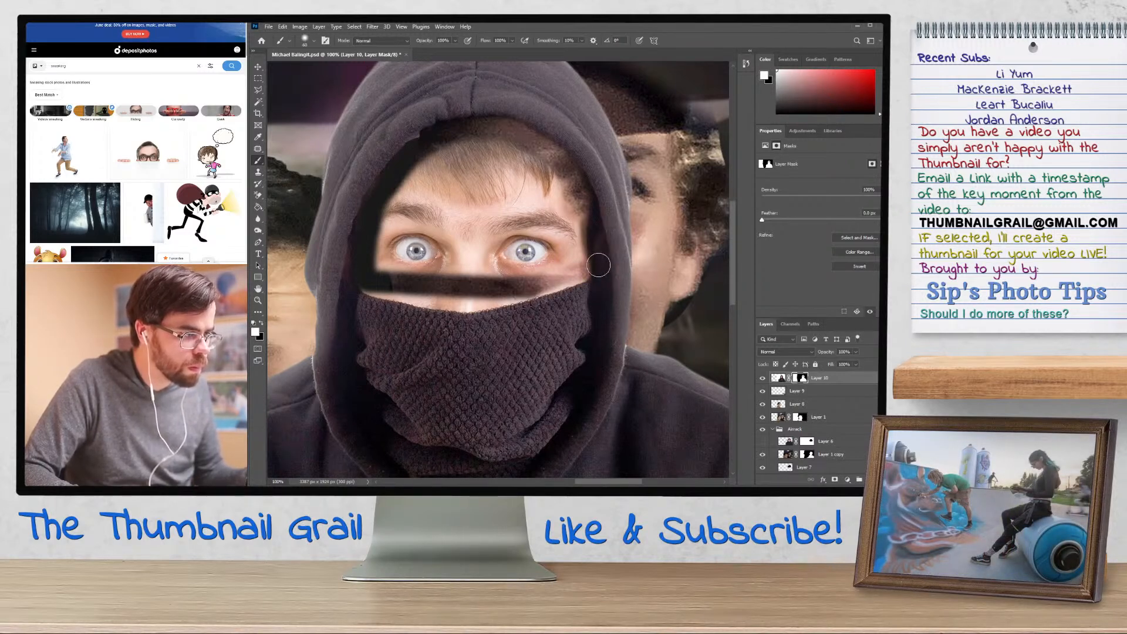
{"action": "key", "text": "x"}
{"action": "mouse_move", "coordinate": [581, 261]}
{"action": "left_mouse_down"}
{"action": "mouse_move", "coordinate": [495, 270]}
{"action": "mouse_move", "coordinate": [379, 262]}
{"action": "left_mouse_up"}
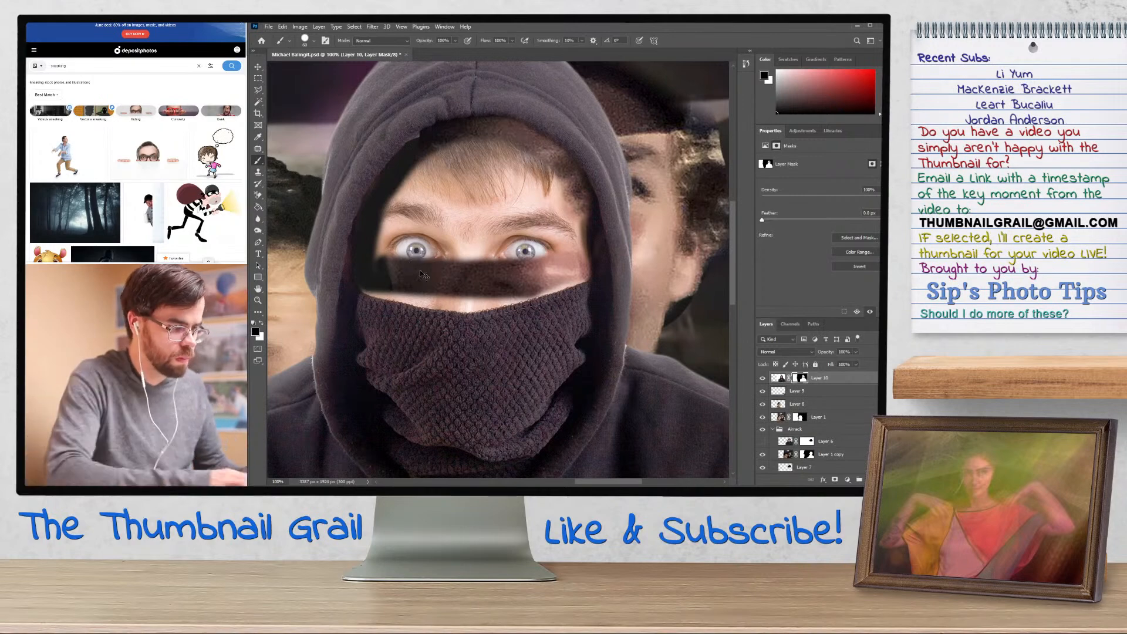
Sample the scarf's colour and erase the skin along its upper edge from Layer 10's image with the Background Eraser
{"action": "key", "text": "ctrl+plus"}
{"action": "key", "text": "ctrl+plus"}
{"action": "left_click_drag", "start_coordinate": [459, 302], "coordinate": [334, 270]}
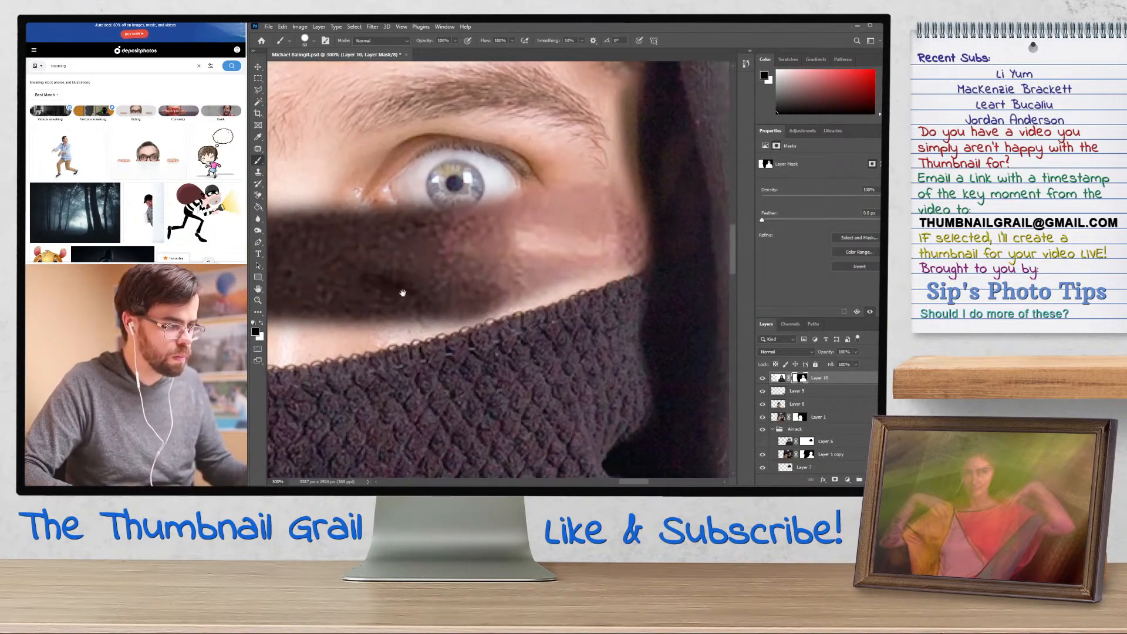
{"action": "key", "text": "bracketleft"}
{"action": "key", "text": "bracketleft"}
{"action": "key", "text": "bracketleft"}
{"action": "key", "text": "bracketleft"}
{"action": "key", "text": "bracketleft"}
{"action": "key", "text": "bracketleft"}
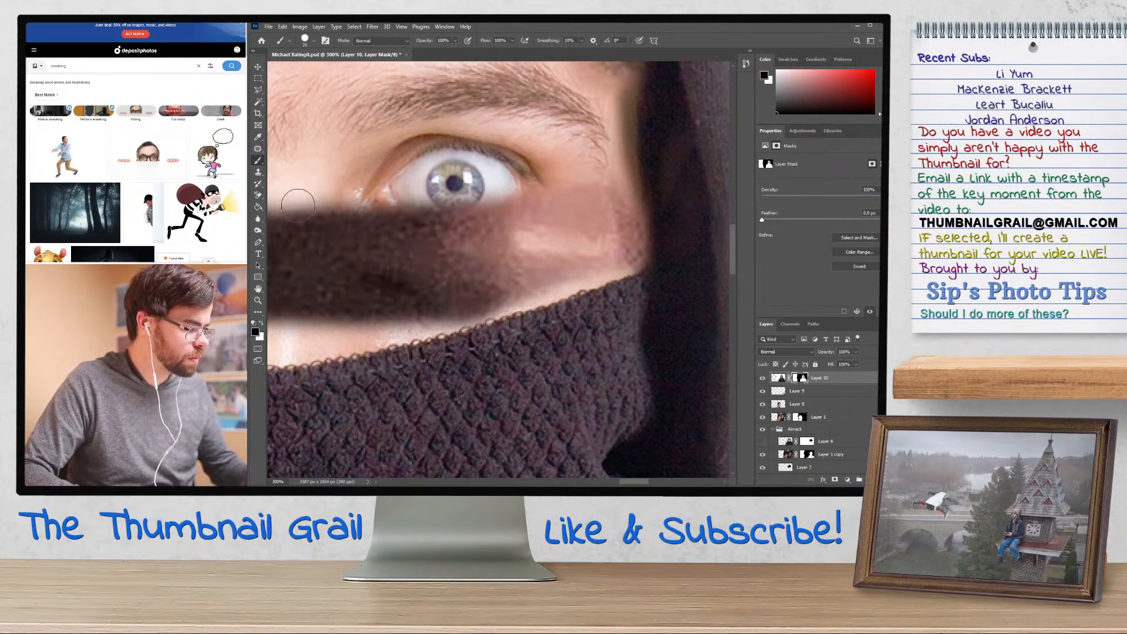
{"action": "left_click", "coordinate": [778, 378]}
{"action": "key", "text": "e"}
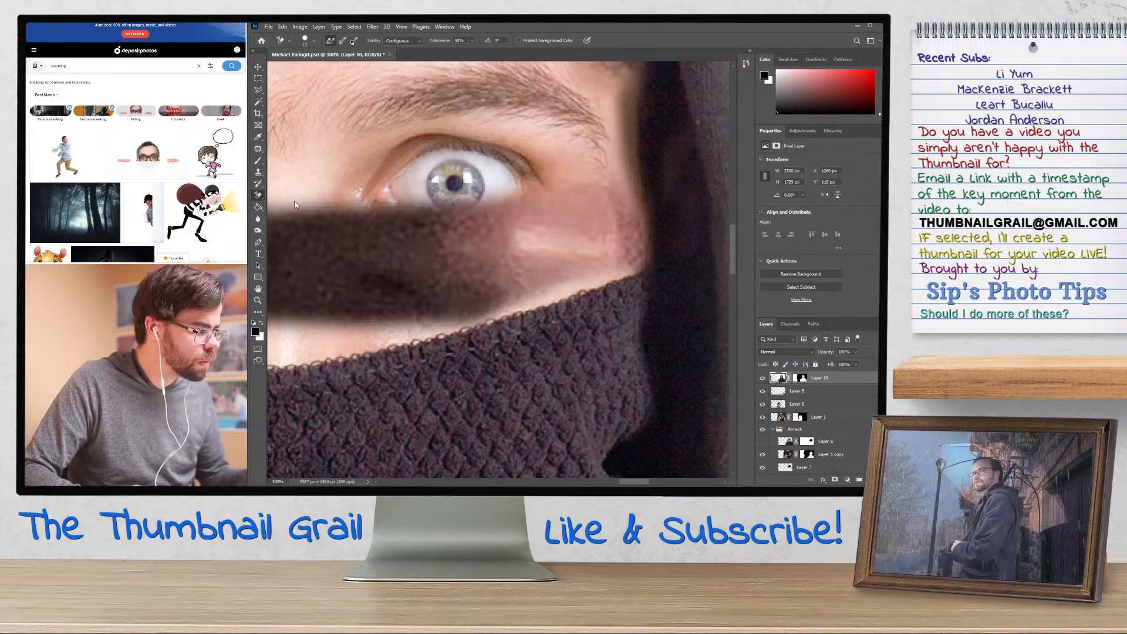
{"action": "left_click", "coordinate": [460, 335], "text": "alt"}
{"action": "mouse_move", "coordinate": [423, 330]}
{"action": "left_mouse_down"}
{"action": "mouse_move", "coordinate": [633, 272]}
{"action": "mouse_move", "coordinate": [565, 296]}
{"action": "mouse_move", "coordinate": [609, 272]}
{"action": "left_mouse_up"}
{"action": "mouse_move", "coordinate": [540, 304]}
{"action": "left_mouse_down"}
{"action": "mouse_move", "coordinate": [299, 356]}
{"action": "mouse_move", "coordinate": [700, 354]}
{"action": "left_mouse_up"}
{"action": "mouse_move", "coordinate": [317, 315]}
{"action": "left_mouse_down"}
{"action": "mouse_move", "coordinate": [576, 369]}
{"action": "mouse_move", "coordinate": [359, 332]}
{"action": "mouse_move", "coordinate": [278, 294]}
{"action": "mouse_move", "coordinate": [409, 327]}
{"action": "mouse_move", "coordinate": [608, 352]}
{"action": "mouse_move", "coordinate": [503, 345]}
{"action": "mouse_move", "coordinate": [696, 341]}
{"action": "mouse_move", "coordinate": [501, 335]}
{"action": "mouse_move", "coordinate": [605, 356]}
{"action": "left_mouse_up"}
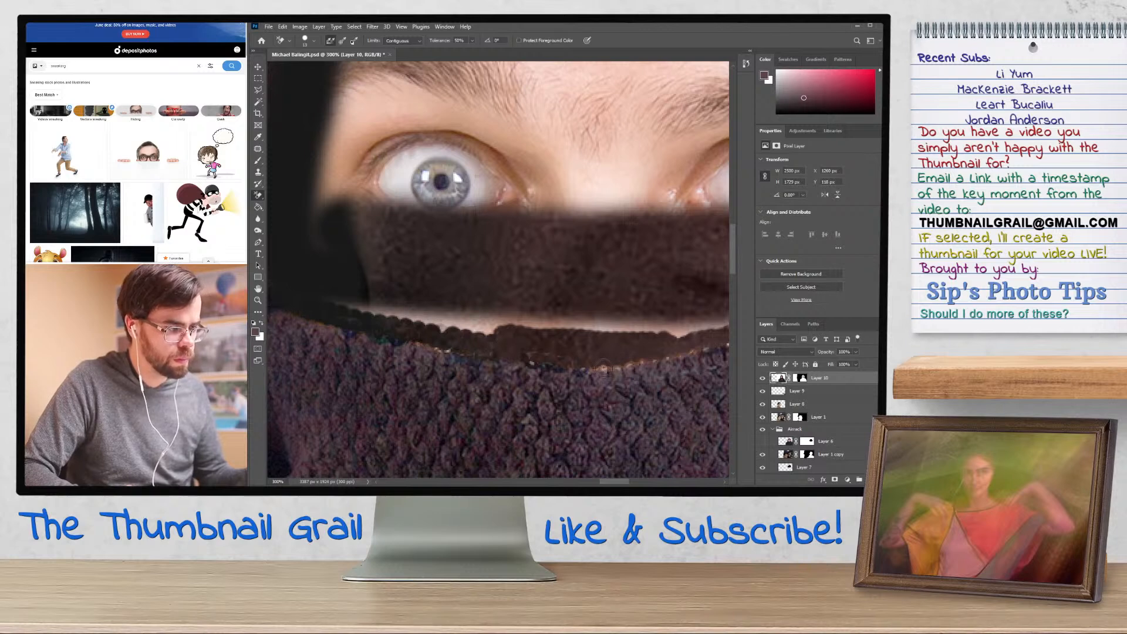
{"action": "mouse_move", "coordinate": [667, 338]}
{"action": "left_mouse_down"}
{"action": "mouse_move", "coordinate": [692, 329]}
{"action": "mouse_move", "coordinate": [420, 320]}
{"action": "left_mouse_up"}
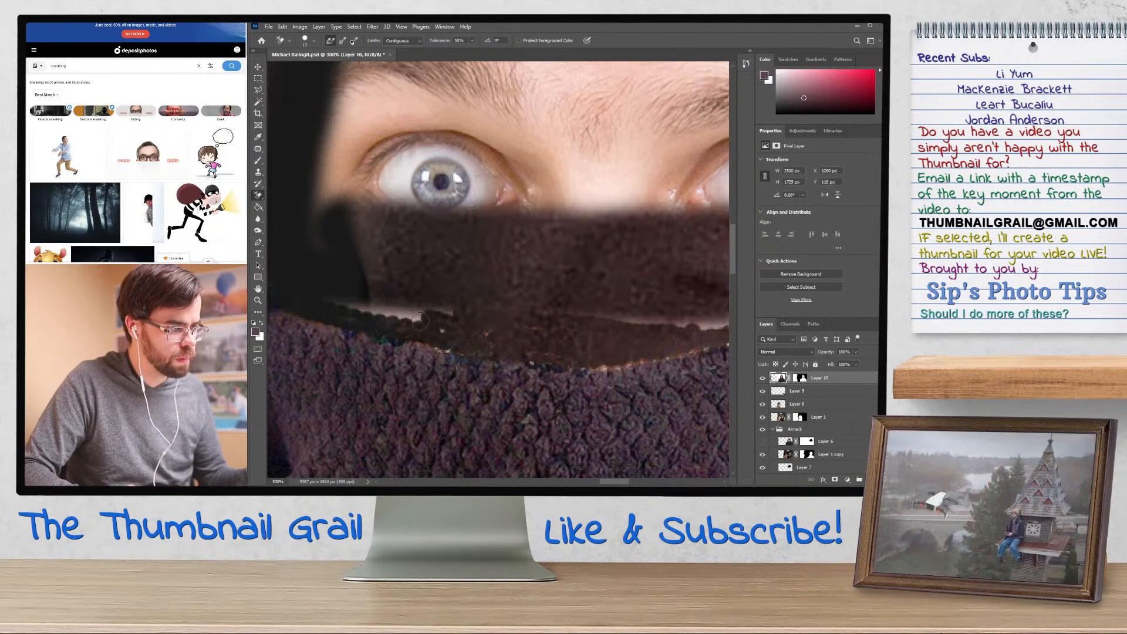
Paint out the rest of the masked man's face, including the eyes, forehead and hair, on Layer 10's mask
{"action": "key", "text": "ctrl+minus"}
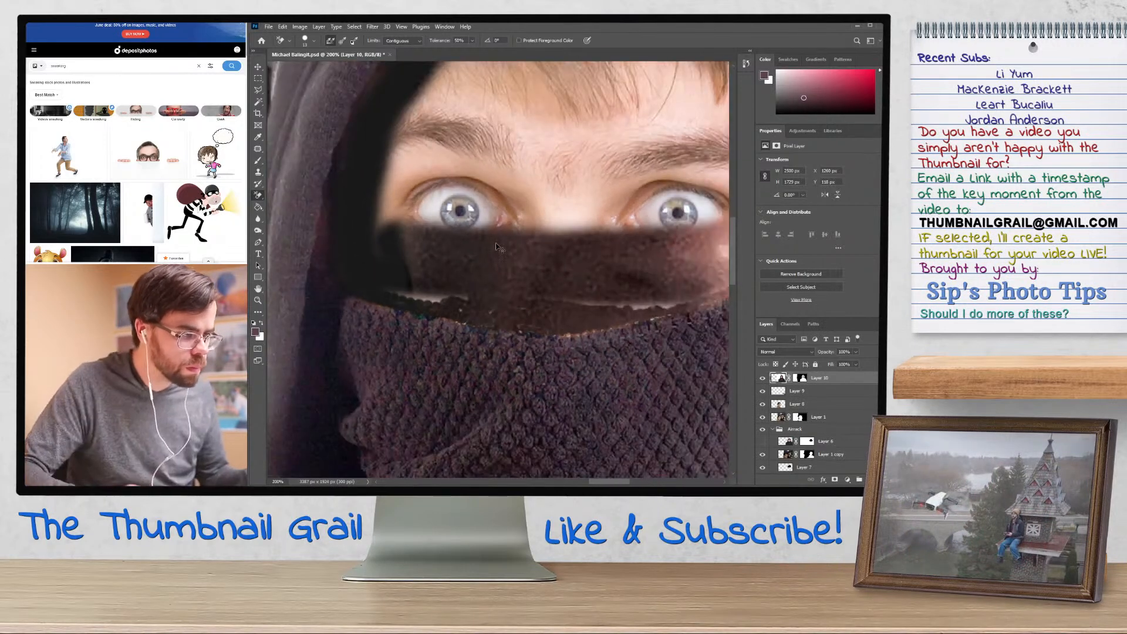
{"action": "key", "text": "ctrl+minus"}
{"action": "scroll", "coordinate": [499, 270], "scroll_direction": "right", "scroll_amount": 1}
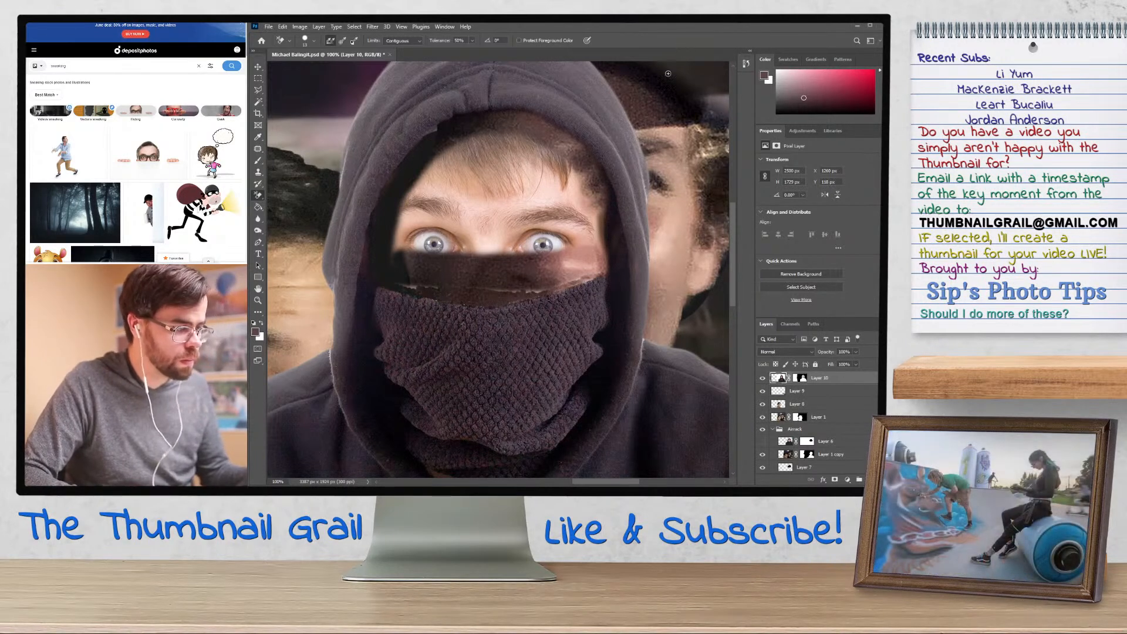
{"action": "key", "text": "b"}
{"action": "left_click", "coordinate": [803, 378]}
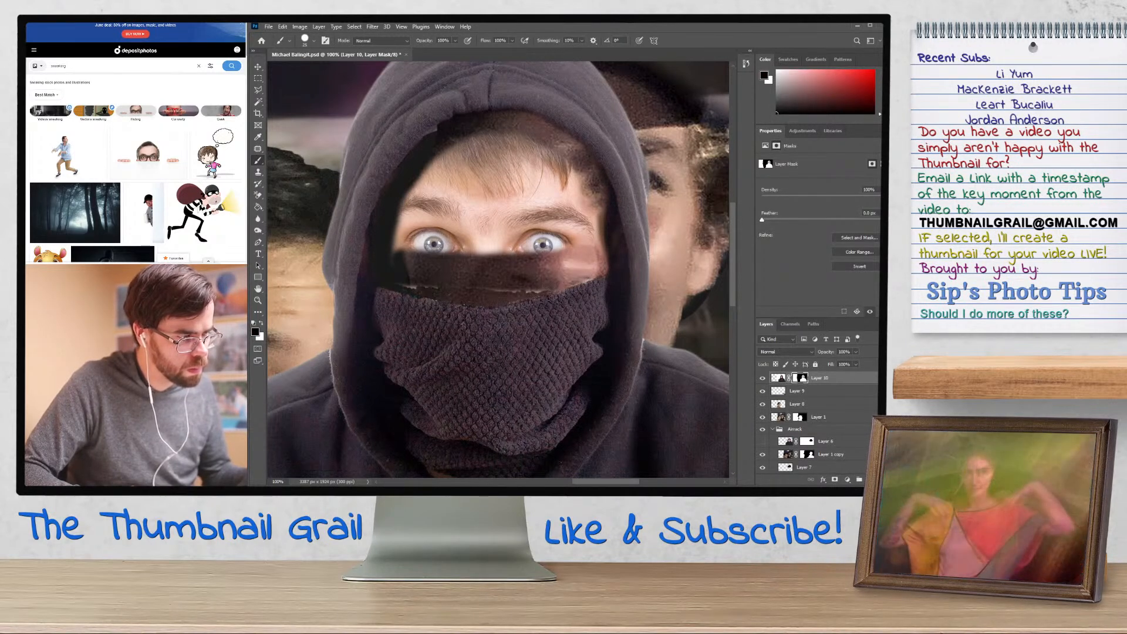
{"action": "mouse_move", "coordinate": [411, 287]}
{"action": "left_mouse_down"}
{"action": "mouse_move", "coordinate": [389, 271]}
{"action": "mouse_move", "coordinate": [446, 246]}
{"action": "mouse_move", "coordinate": [588, 265]}
{"action": "mouse_move", "coordinate": [599, 222]}
{"action": "mouse_move", "coordinate": [605, 249]}
{"action": "left_mouse_up"}
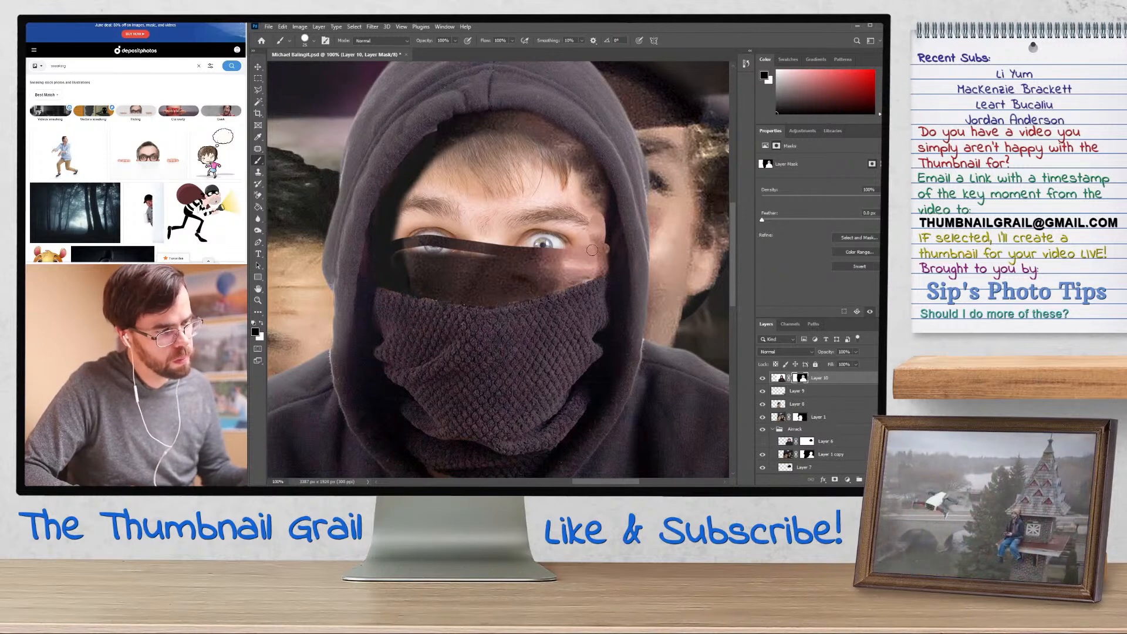
{"action": "key", "text": "ctrl+z"}
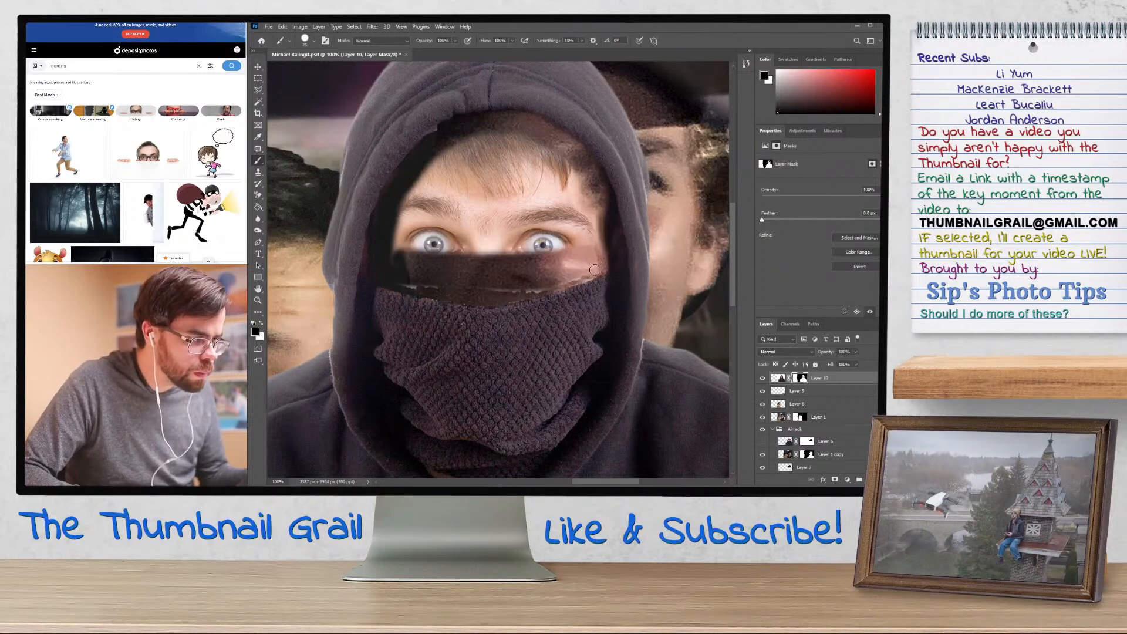
{"action": "mouse_move", "coordinate": [538, 288]}
{"action": "left_mouse_down"}
{"action": "mouse_move", "coordinate": [389, 279]}
{"action": "mouse_move", "coordinate": [406, 233]}
{"action": "left_mouse_up"}
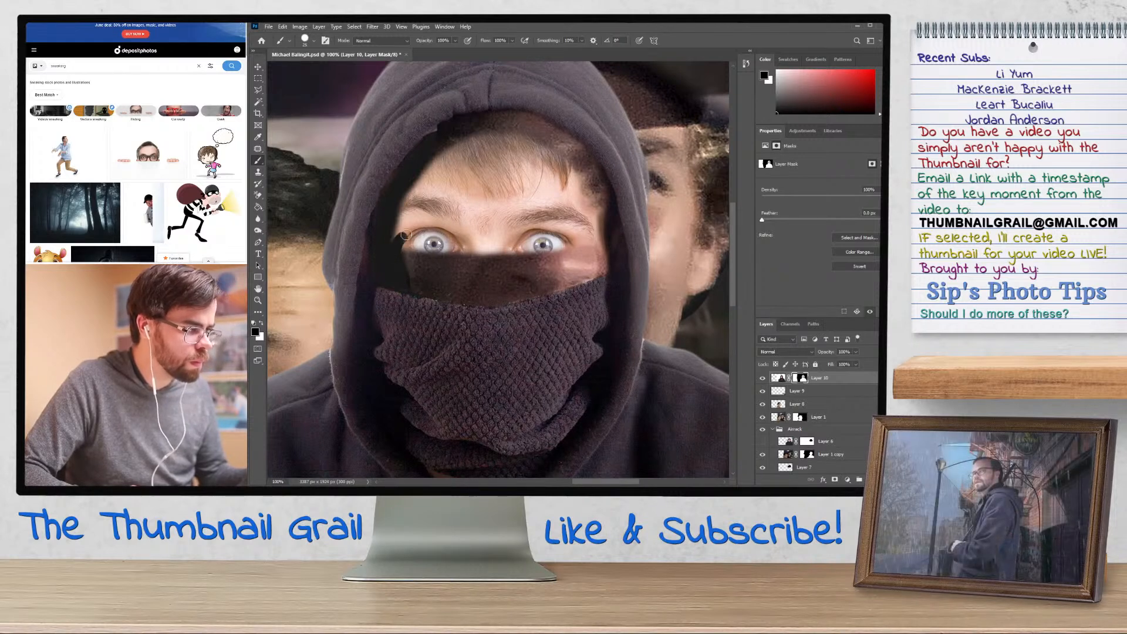
{"action": "key", "text": "bracketright"}
{"action": "key", "text": "bracketright"}
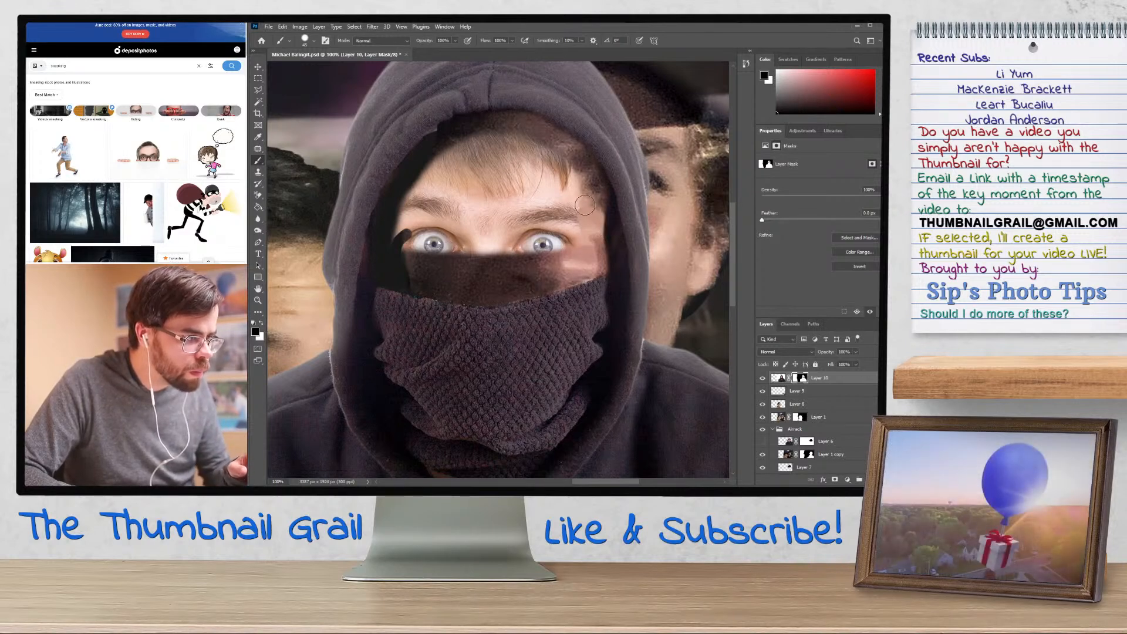
{"action": "left_click_drag", "start_coordinate": [564, 164], "coordinate": [583, 208]}
{"action": "mouse_move", "coordinate": [559, 154]}
{"action": "left_mouse_down"}
{"action": "mouse_move", "coordinate": [471, 137]}
{"action": "mouse_move", "coordinate": [557, 153]}
{"action": "mouse_move", "coordinate": [563, 168]}
{"action": "mouse_move", "coordinate": [426, 160]}
{"action": "mouse_move", "coordinate": [398, 242]}
{"action": "mouse_move", "coordinate": [592, 246]}
{"action": "mouse_move", "coordinate": [564, 230]}
{"action": "mouse_move", "coordinate": [482, 234]}
{"action": "mouse_move", "coordinate": [580, 239]}
{"action": "mouse_move", "coordinate": [543, 231]}
{"action": "mouse_move", "coordinate": [566, 202]}
{"action": "mouse_move", "coordinate": [576, 222]}
{"action": "mouse_move", "coordinate": [537, 170]}
{"action": "mouse_move", "coordinate": [557, 204]}
{"action": "mouse_move", "coordinate": [534, 227]}
{"action": "mouse_move", "coordinate": [553, 192]}
{"action": "mouse_move", "coordinate": [523, 163]}
{"action": "mouse_move", "coordinate": [539, 177]}
{"action": "mouse_move", "coordinate": [527, 230]}
{"action": "mouse_move", "coordinate": [523, 182]}
{"action": "mouse_move", "coordinate": [475, 166]}
{"action": "mouse_move", "coordinate": [426, 189]}
{"action": "mouse_move", "coordinate": [416, 219]}
{"action": "mouse_move", "coordinate": [457, 248]}
{"action": "mouse_move", "coordinate": [499, 222]}
{"action": "mouse_move", "coordinate": [436, 217]}
{"action": "mouse_move", "coordinate": [495, 206]}
{"action": "mouse_move", "coordinate": [419, 192]}
{"action": "mouse_move", "coordinate": [466, 220]}
{"action": "mouse_move", "coordinate": [422, 206]}
{"action": "mouse_move", "coordinate": [445, 169]}
{"action": "mouse_move", "coordinate": [509, 161]}
{"action": "mouse_move", "coordinate": [539, 201]}
{"action": "left_mouse_up"}
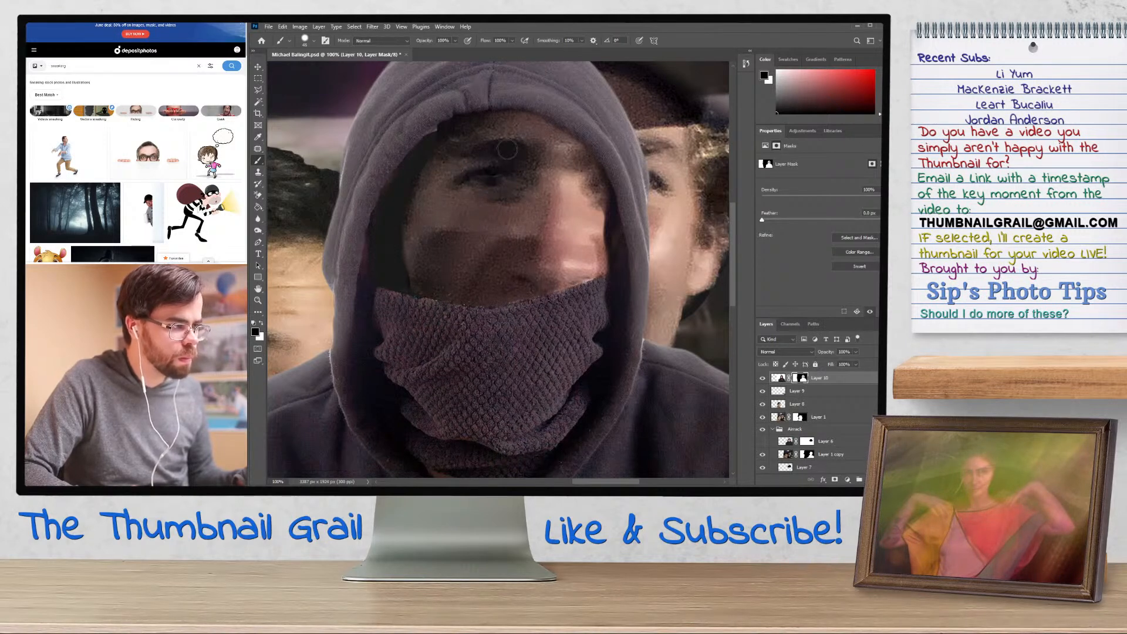
Move Layer 10 directly above Layer 1, behind the smiling man and pointing hand, and hide Layer 1 copy
{"action": "left_click", "coordinate": [258, 68]}
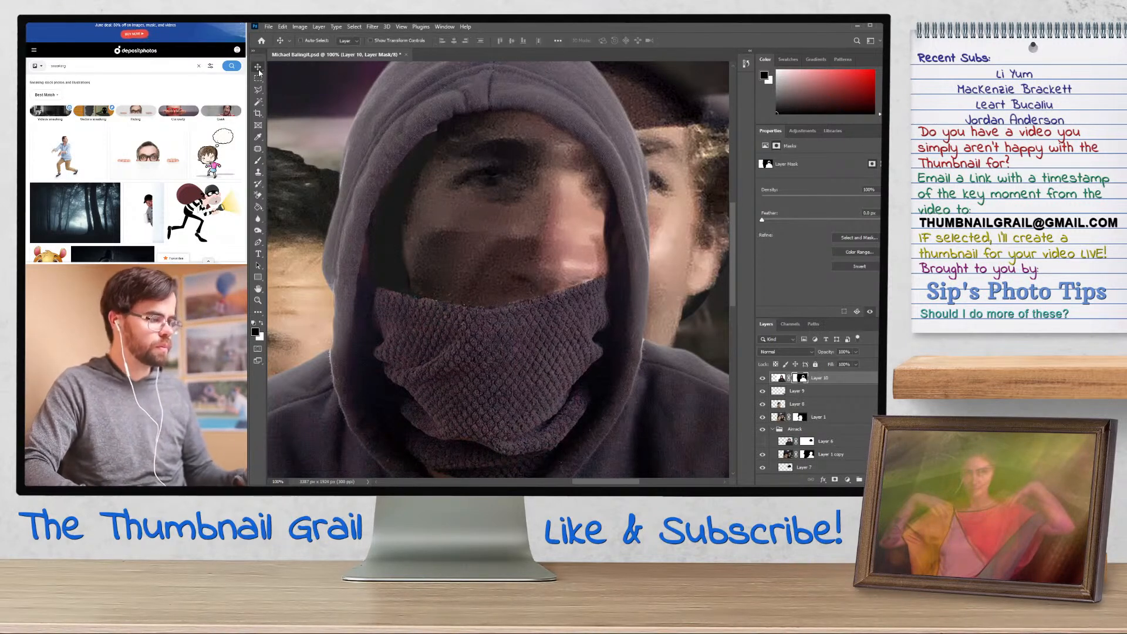
{"action": "key", "text": "ctrl+0"}
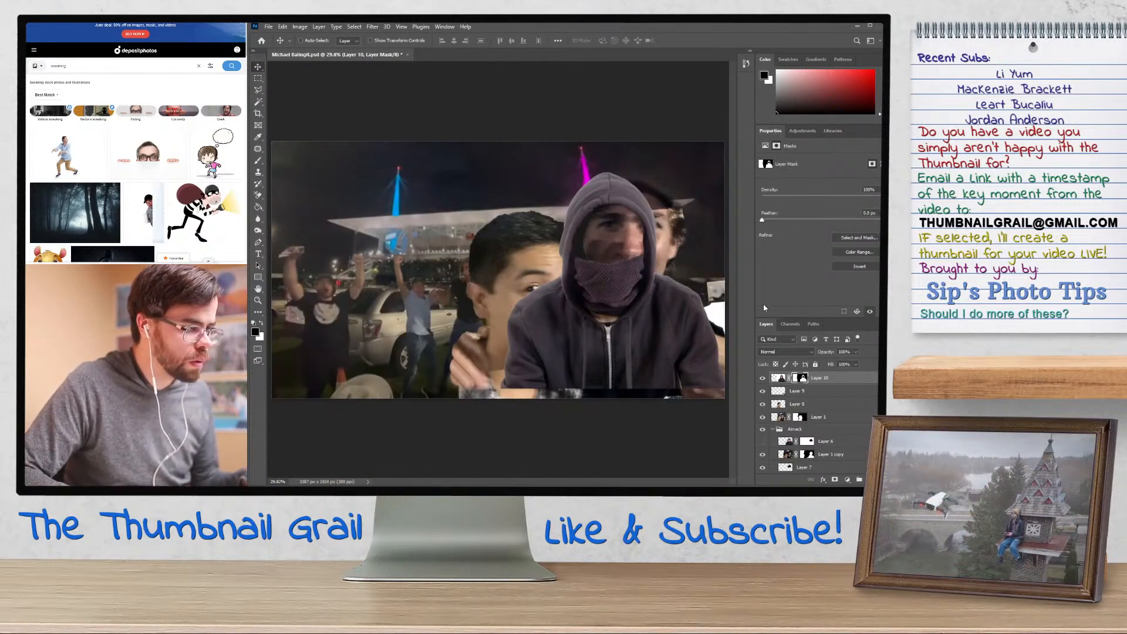
{"action": "left_click_drag", "start_coordinate": [829, 380], "coordinate": [831, 410]}
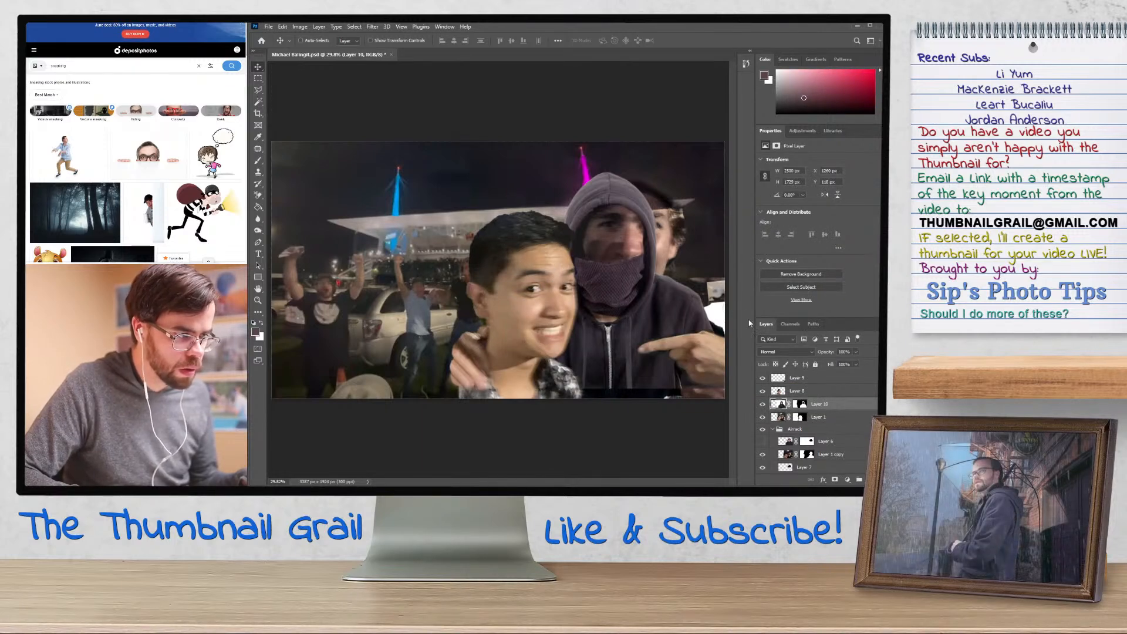
{"action": "left_click", "coordinate": [763, 419]}
{"action": "left_click", "coordinate": [764, 419]}
{"action": "left_click", "coordinate": [763, 455]}
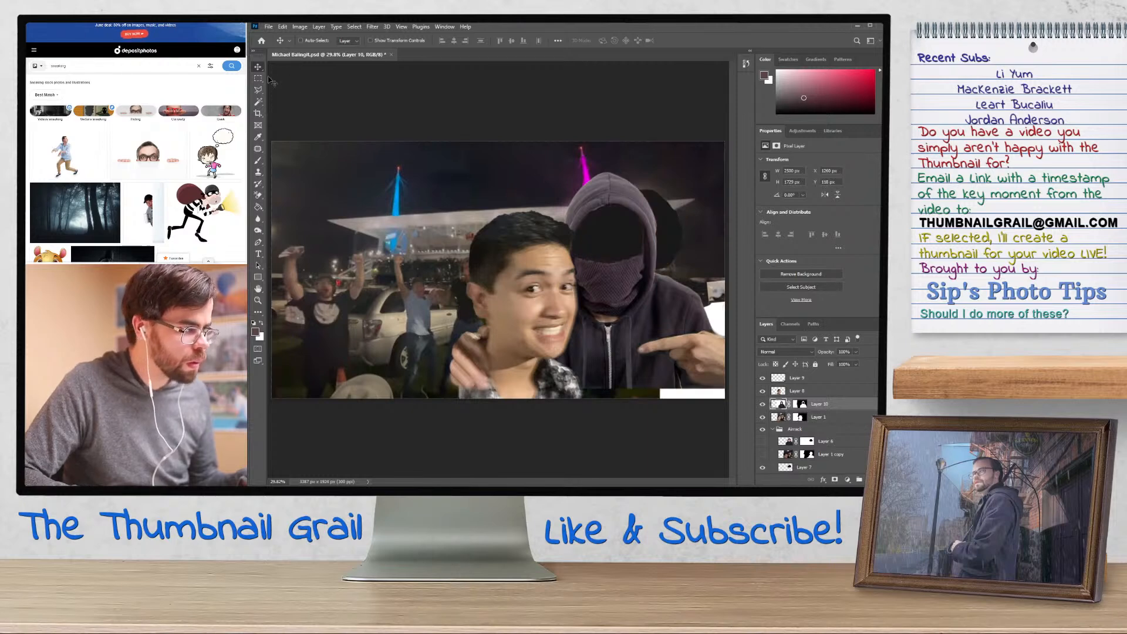
Show the transform controls, scale the hooded figure on Layer 10 to about 114%, and position it behind the smiling man
{"action": "left_click", "coordinate": [400, 38]}
{"action": "left_click_drag", "start_coordinate": [607, 157], "coordinate": [608, 124]}
{"action": "left_click_drag", "start_coordinate": [636, 226], "coordinate": [664, 288]}
{"action": "left_click_drag", "start_coordinate": [666, 198], "coordinate": [651, 201]}
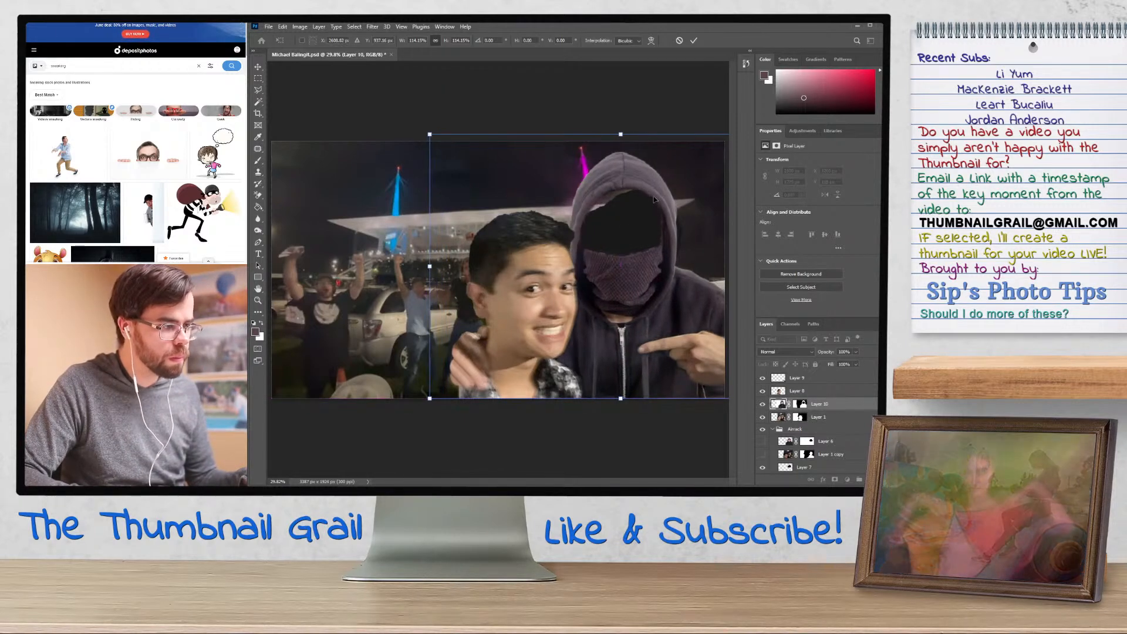
Select the smiling man's layer together with the hooded figure's layers and shift them slightly to the right
{"action": "left_click", "coordinate": [815, 391]}
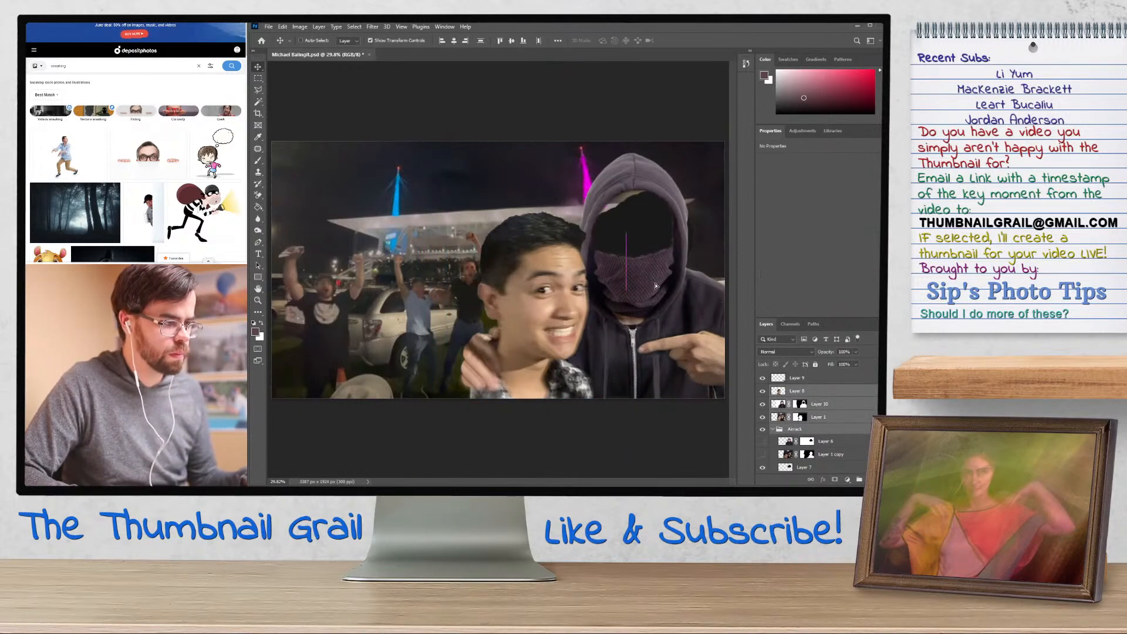